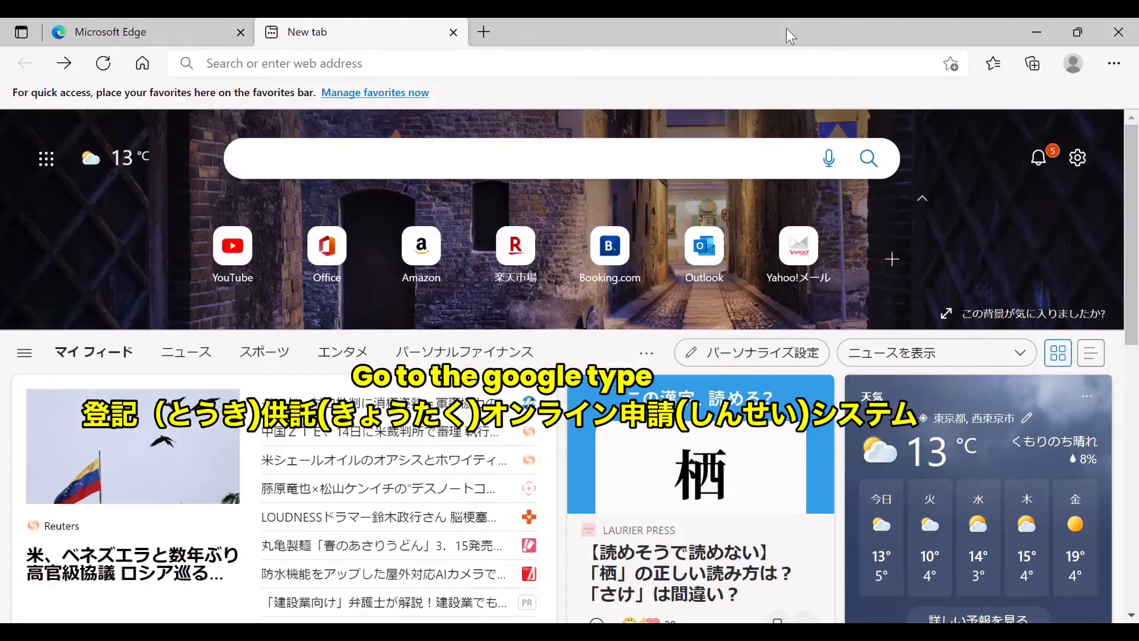
Step: Enter 登記 in the new tab's search box, converting the reading とうき with the IME
{"action": "type", "text": "touki"}
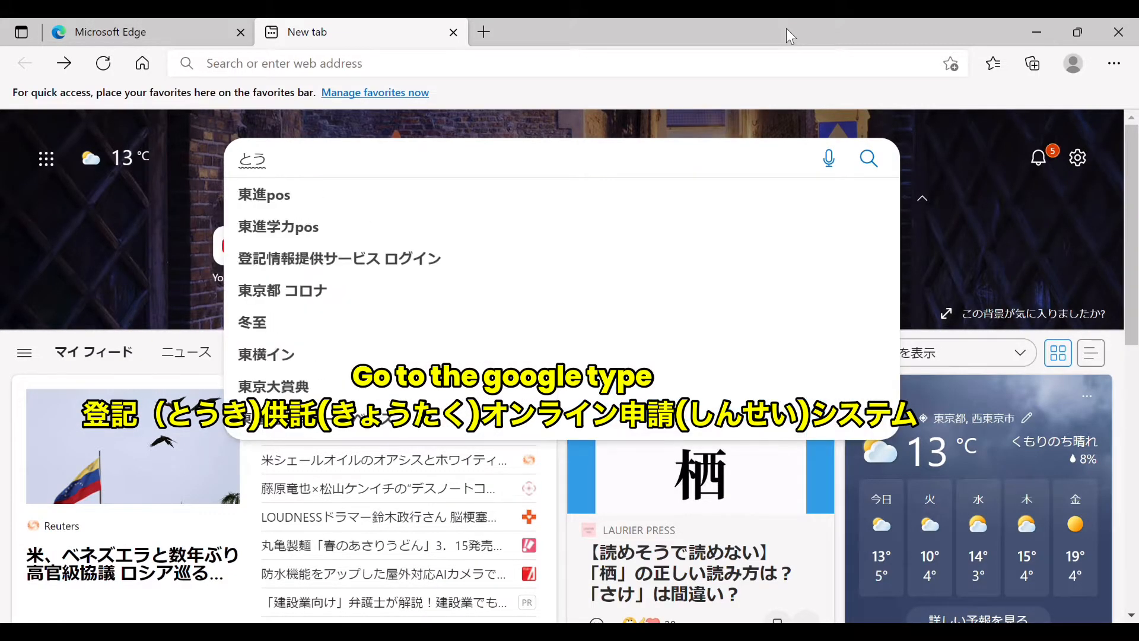
{"action": "key", "text": "space"}
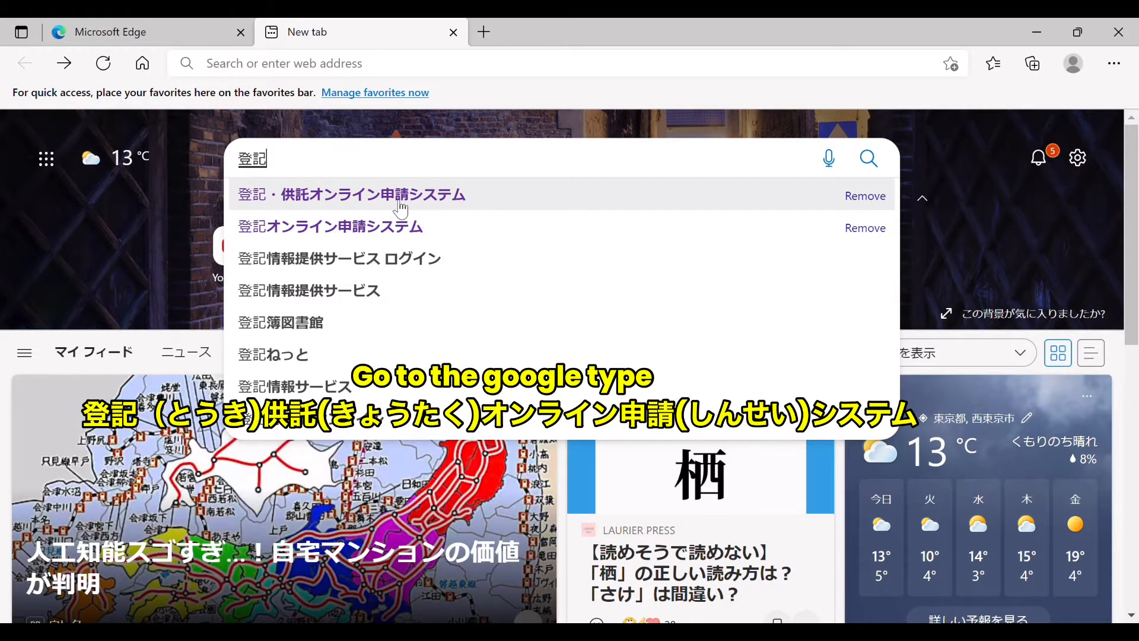
Step: Search Bing for 登記・供託オンライン申請システム and open the official site's result
{"action": "left_click", "coordinate": [400, 202]}
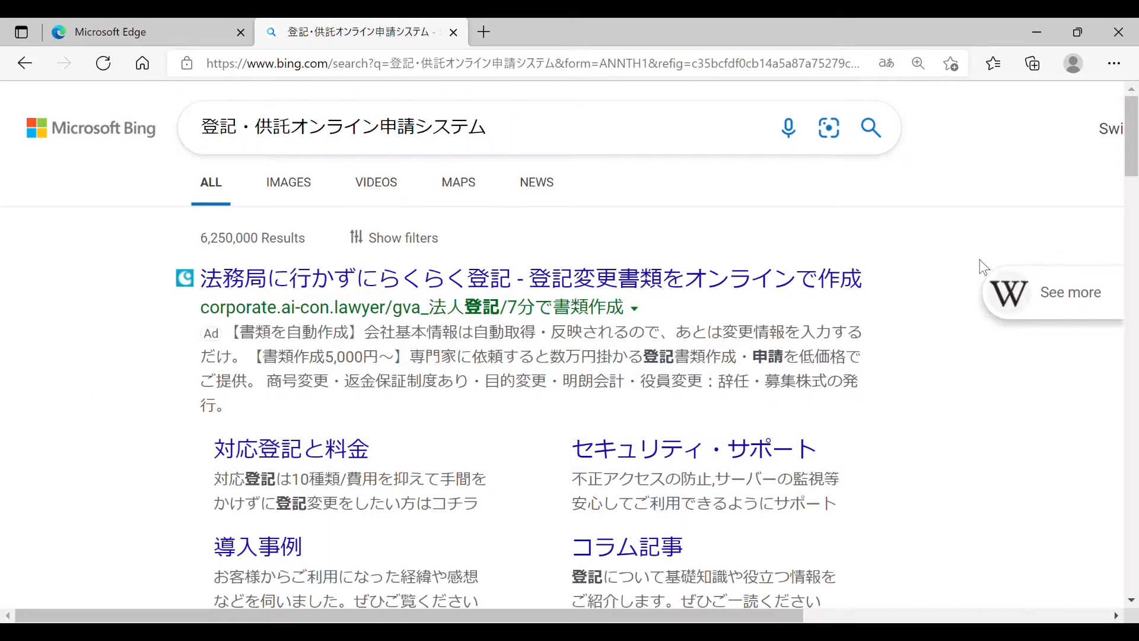
{"action": "scroll", "coordinate": [671, 320], "scroll_direction": "down", "scroll_amount": 5}
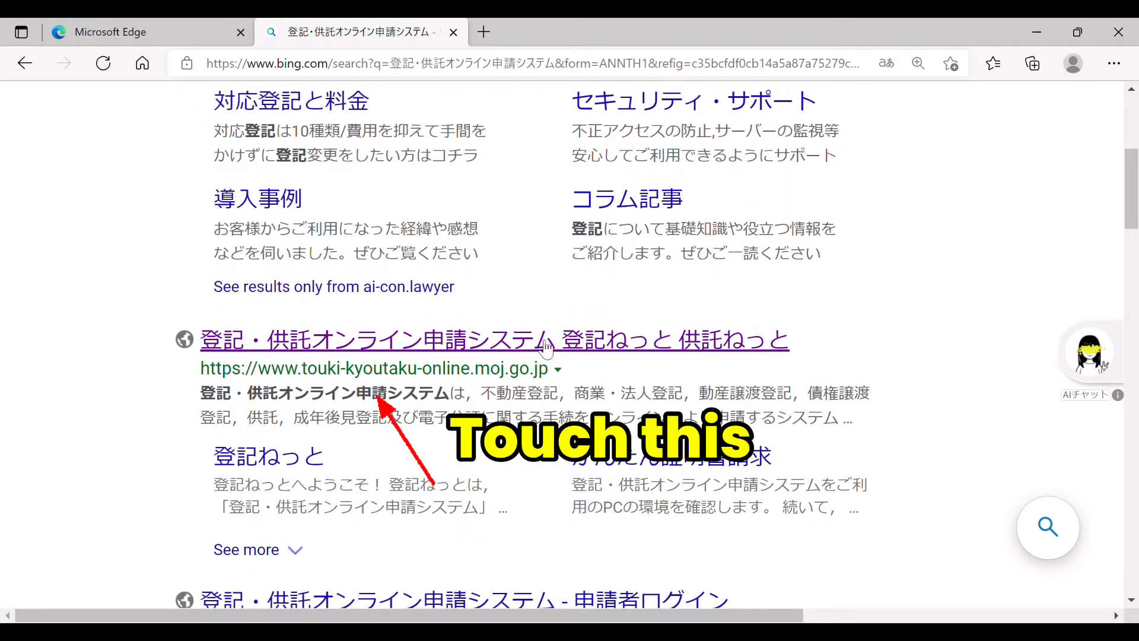
{"action": "left_click", "coordinate": [513, 350]}
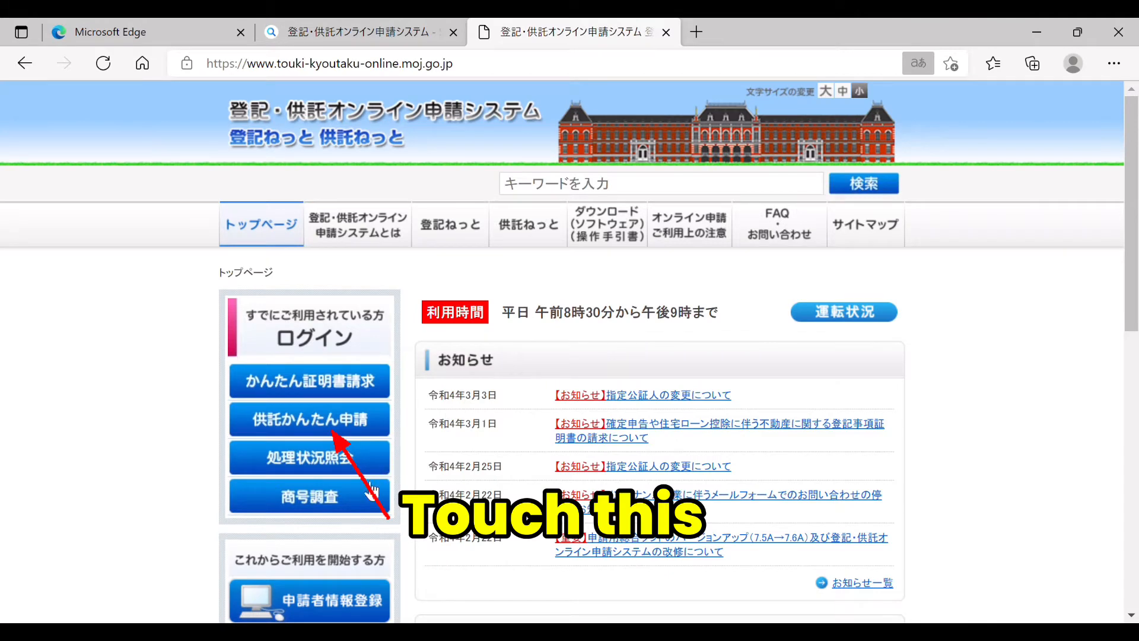
Step: Go through 供託かんたん申請 to the new applicant ID 利用規約 and scroll to its end
{"action": "left_click", "coordinate": [324, 434]}
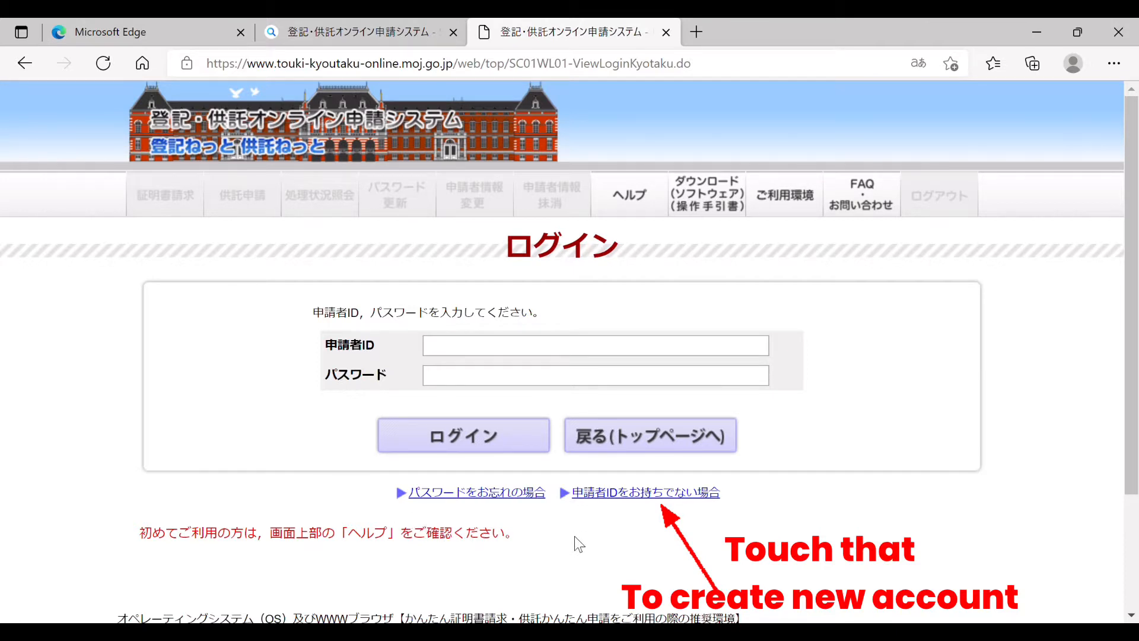
{"action": "left_click", "coordinate": [675, 493]}
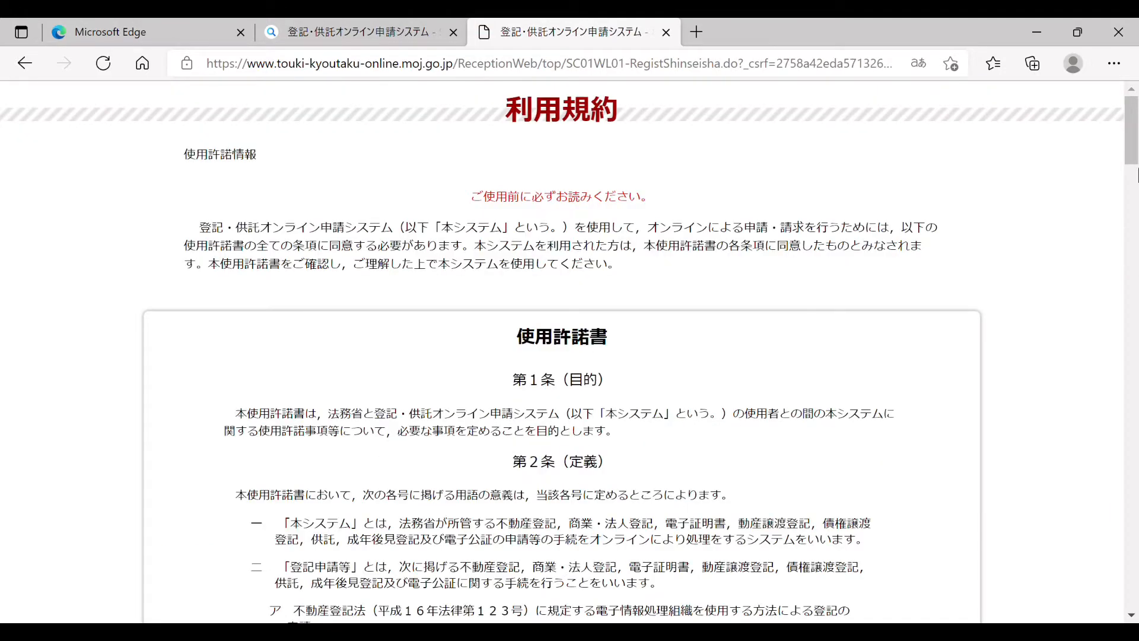
{"action": "left_click_drag", "start_coordinate": [1137, 174], "coordinate": [1137, 600]}
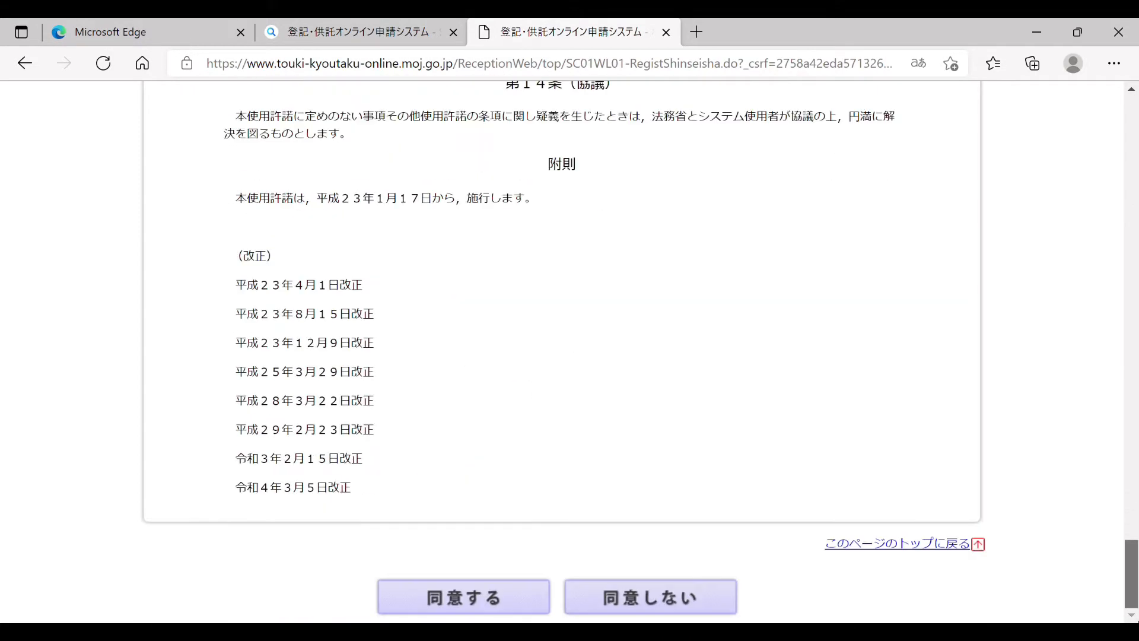
Step: Accept the terms and enter the new applicant ID on the Step1 form
{"action": "left_click", "coordinate": [506, 593]}
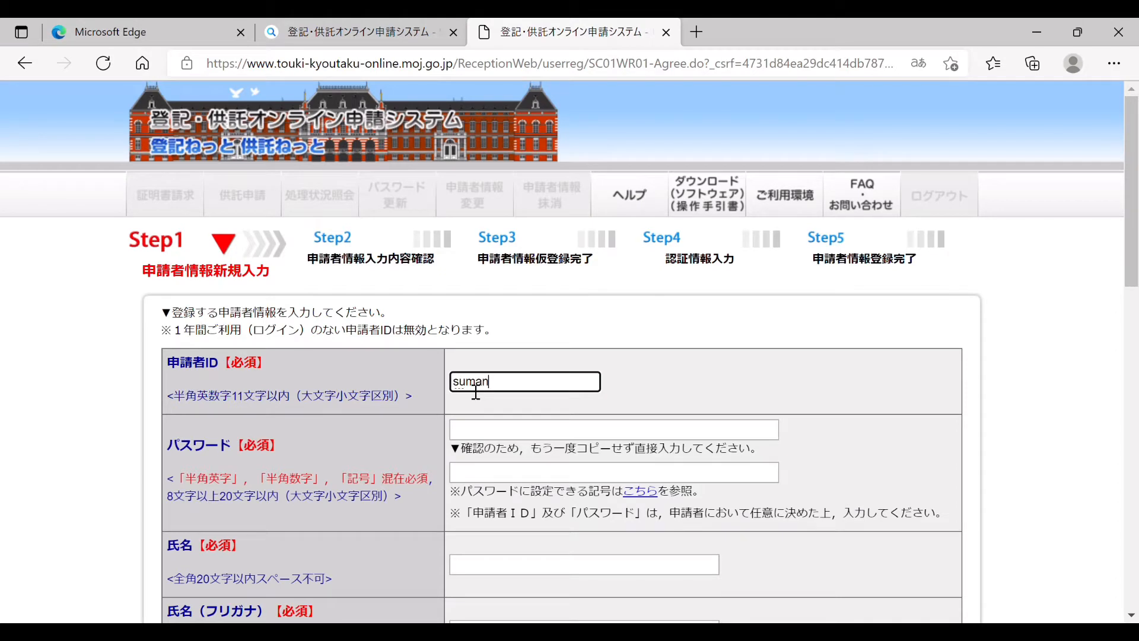
{"action": "left_click", "coordinate": [509, 448]}
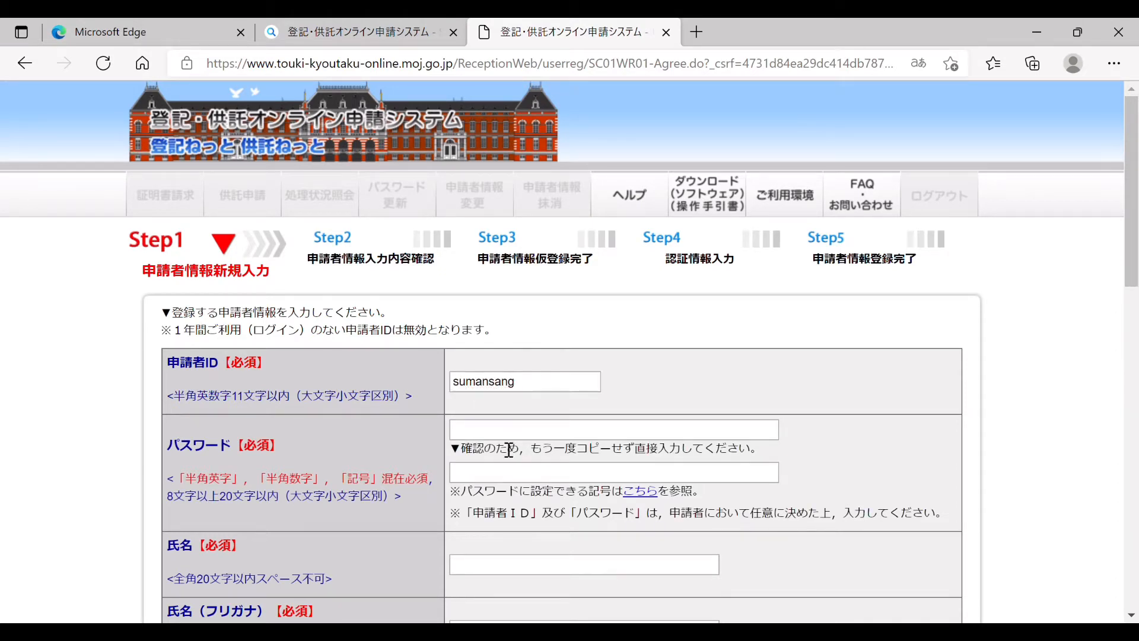
{"action": "left_click", "coordinate": [480, 433]}
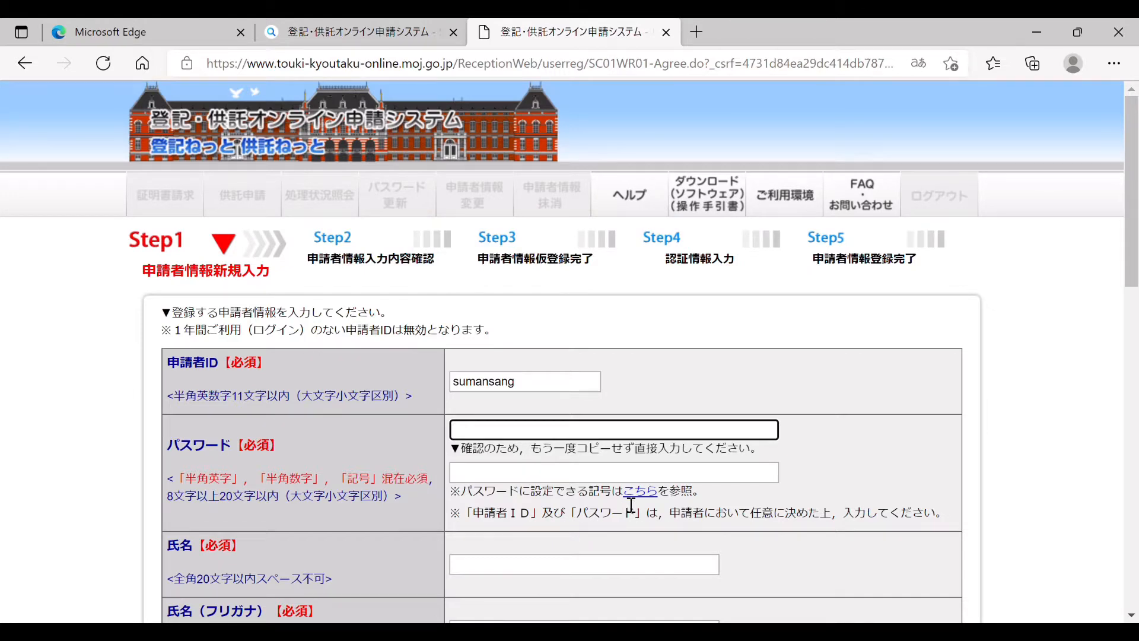
Step: Check the list of symbols allowed in passwords
{"action": "left_click", "coordinate": [651, 505]}
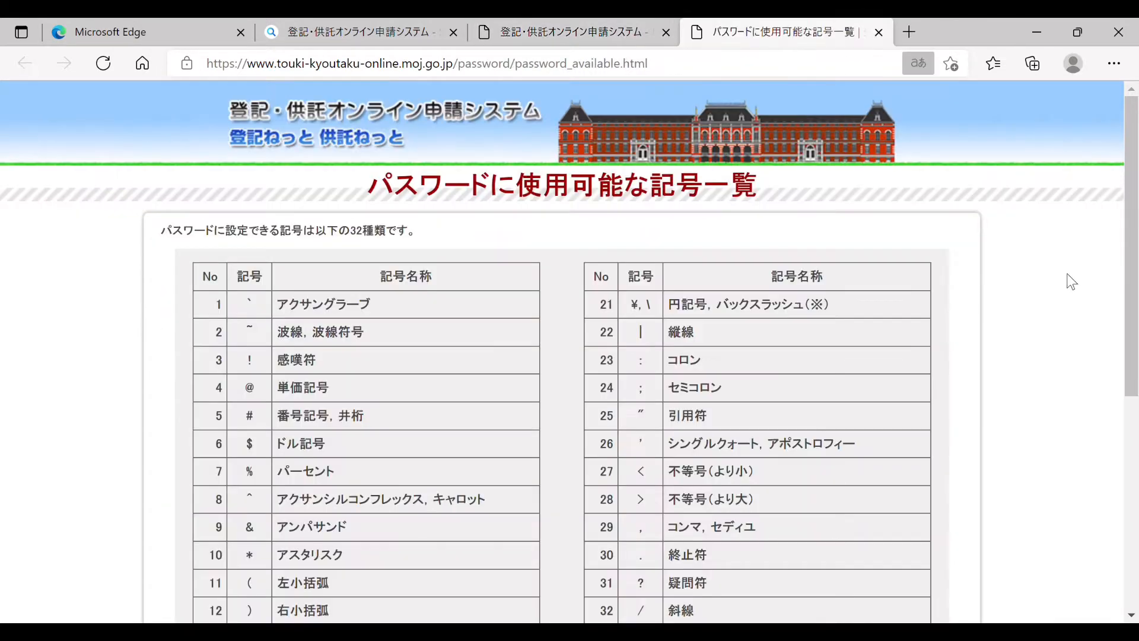
{"action": "scroll", "coordinate": [1134, 350], "scroll_direction": "down", "scroll_amount": 2}
{"action": "left_click_drag", "start_coordinate": [1137, 343], "coordinate": [1126, 313]}
Step: Back on the form, enter the password in both パスワード fields
{"action": "left_click", "coordinate": [596, 34]}
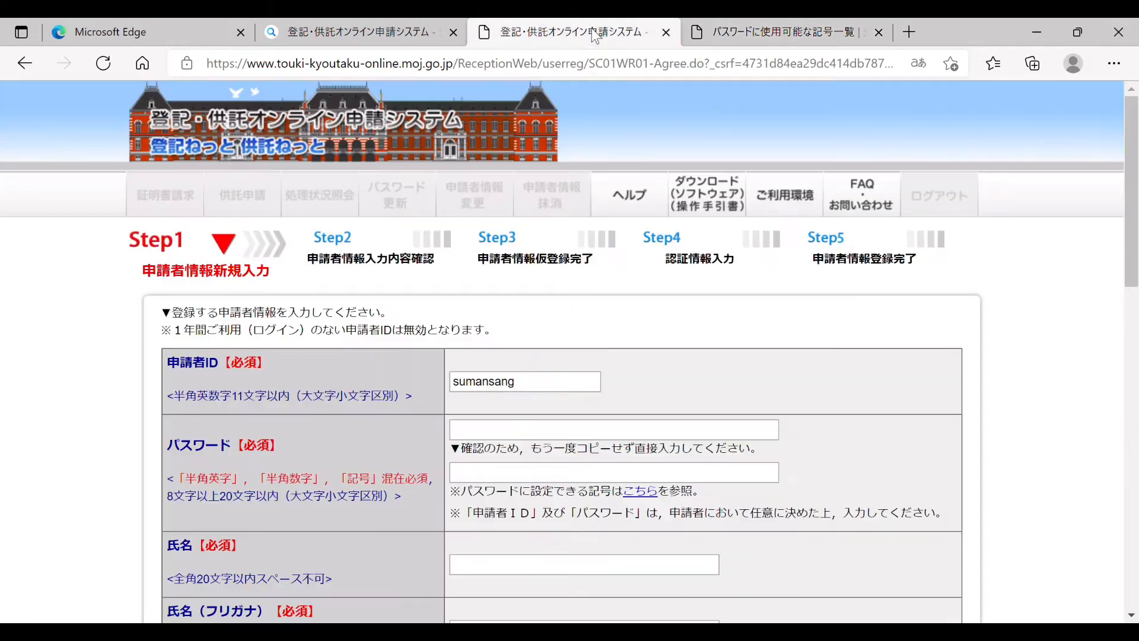
{"action": "left_click", "coordinate": [468, 433]}
{"action": "type", "text": "••"}
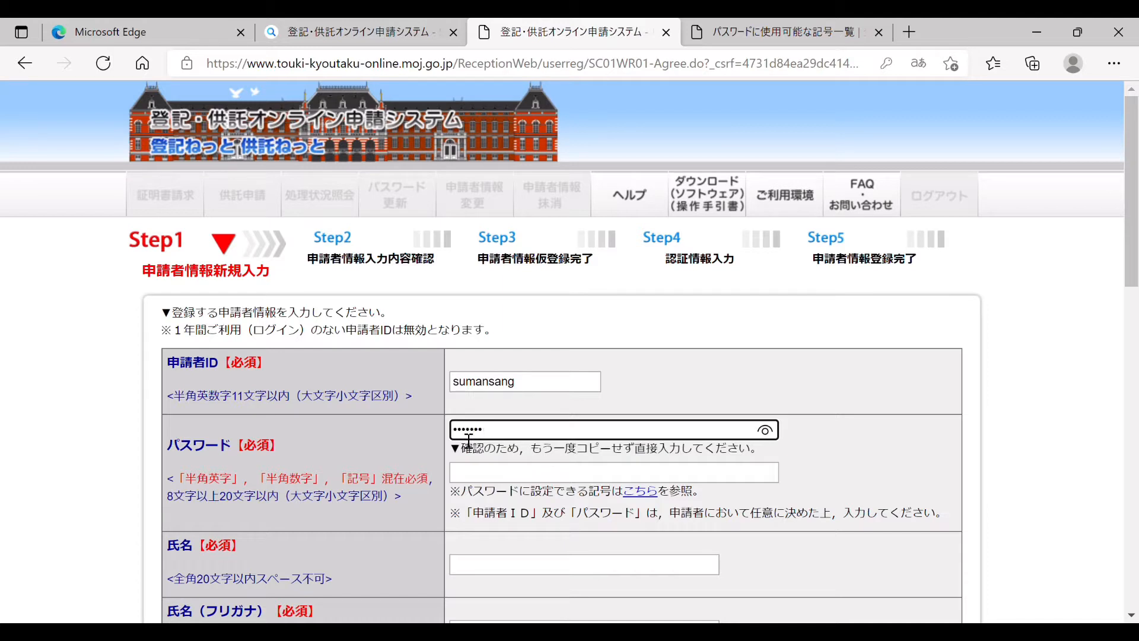
{"action": "left_click", "coordinate": [475, 473]}
{"action": "type", "text": "•••"}
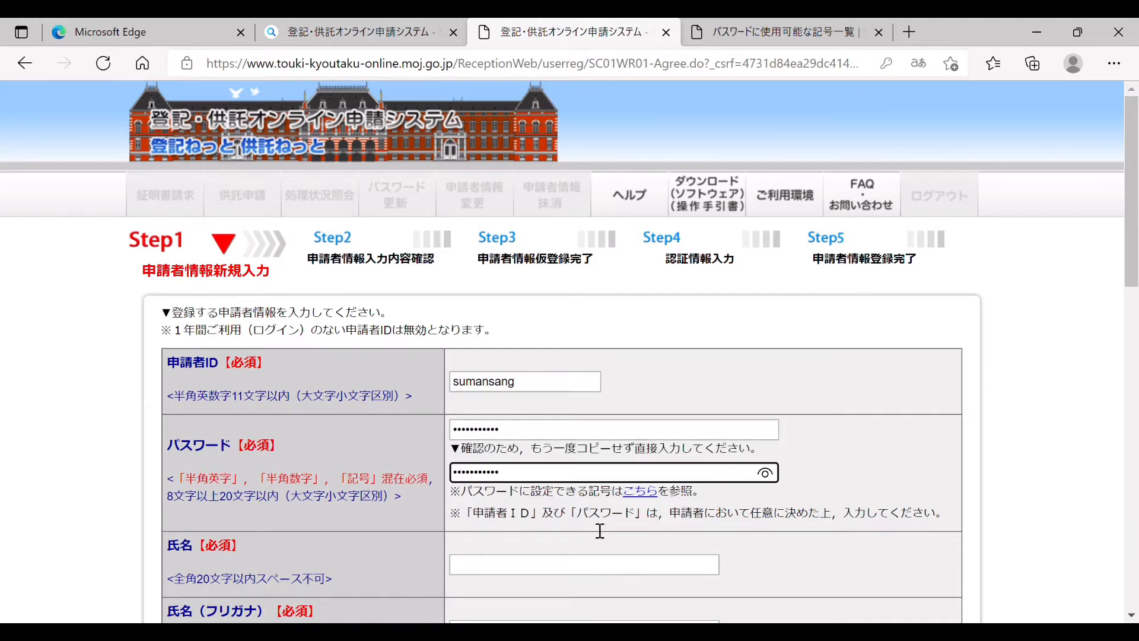
{"action": "scroll", "coordinate": [685, 378], "scroll_direction": "down", "scroll_amount": 3}
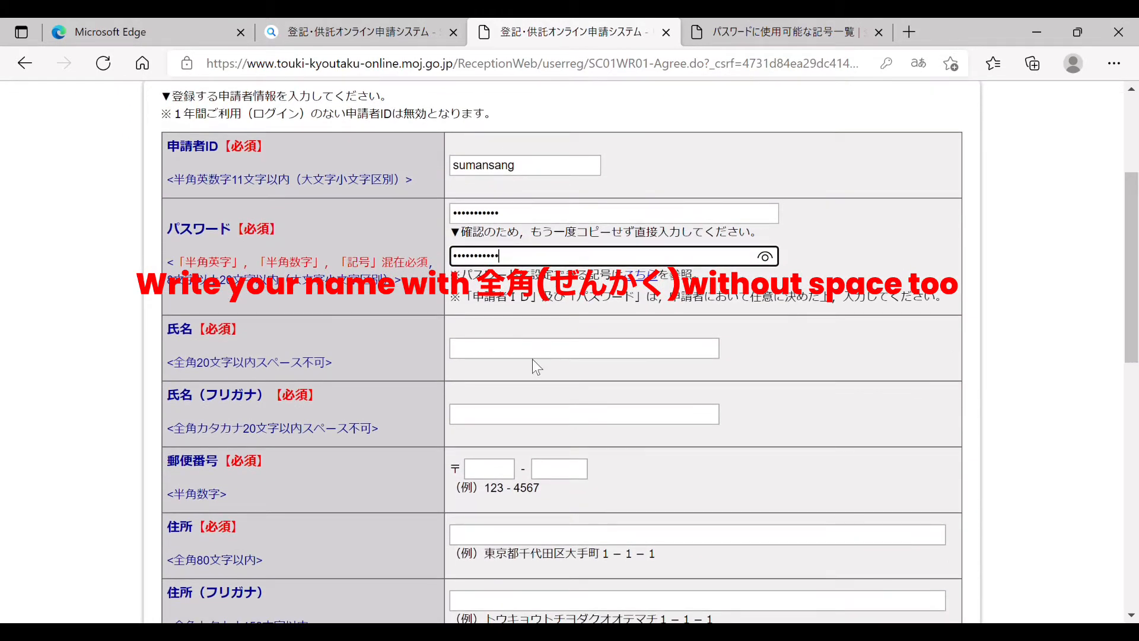
Step: Enter the applicant's full name and its katakana reading
{"action": "left_click", "coordinate": [494, 354]}
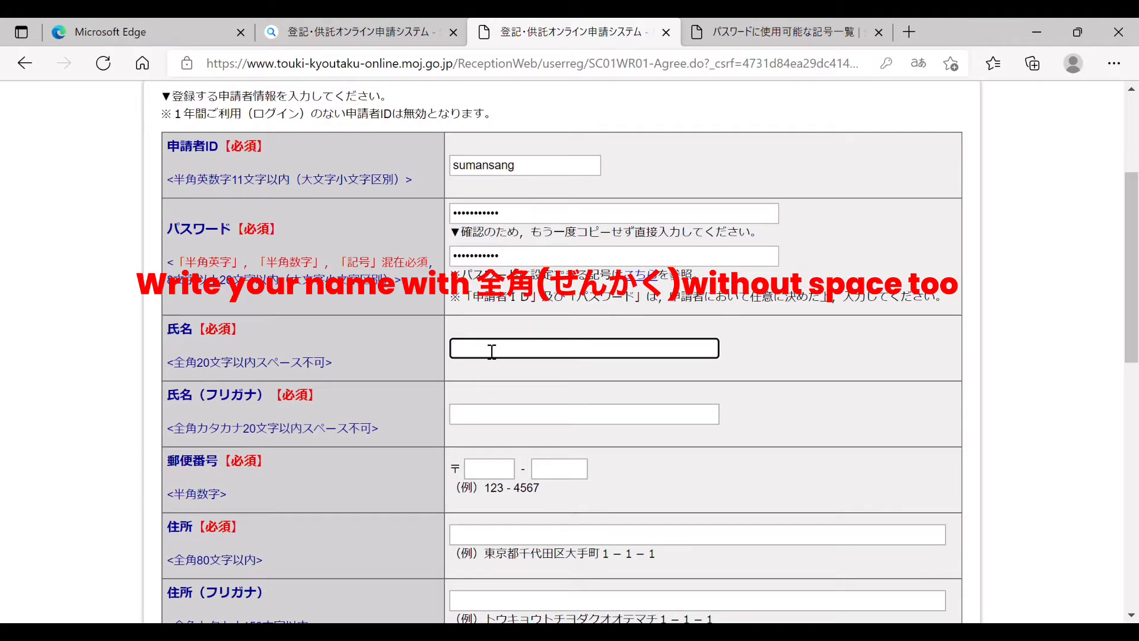
{"action": "key", "text": "Return"}
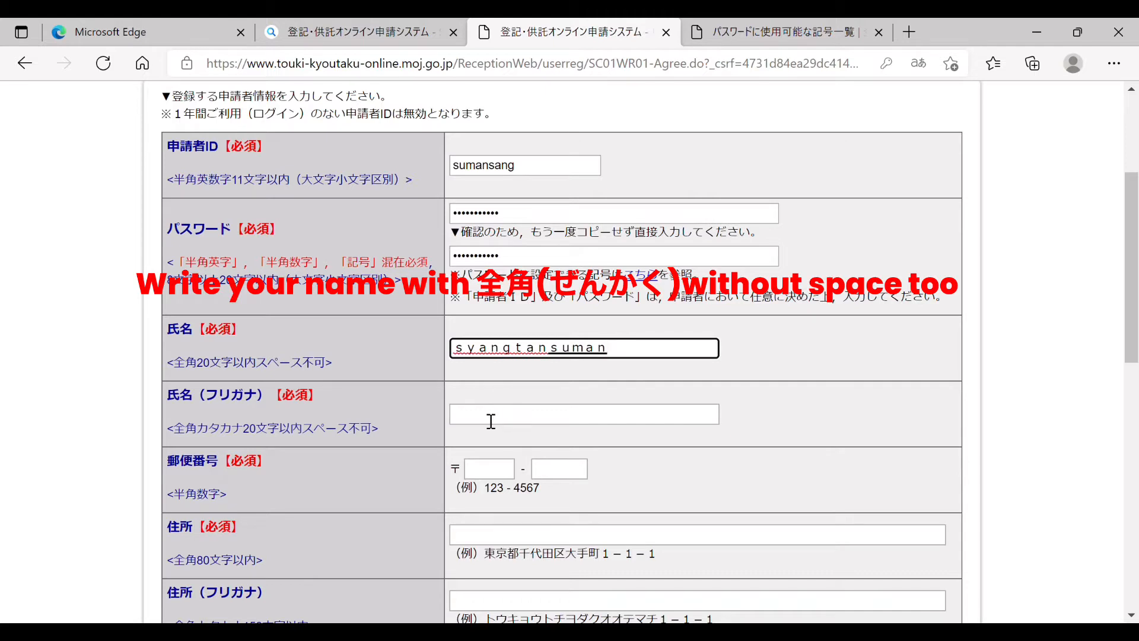
{"action": "left_click", "coordinate": [491, 421]}
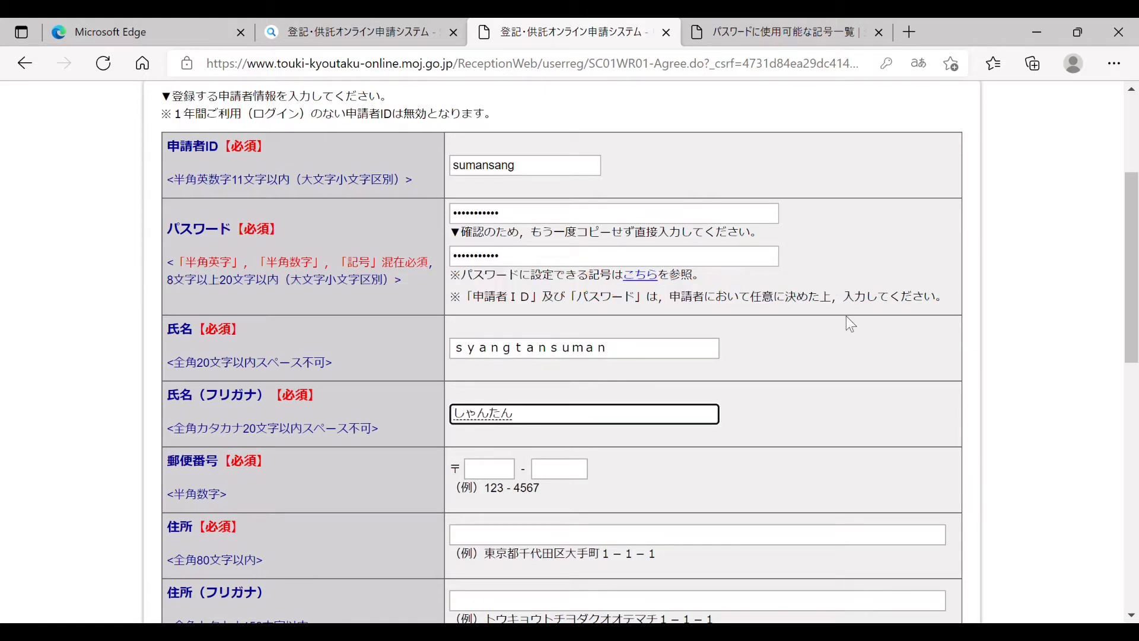
{"action": "key", "text": "F7"}
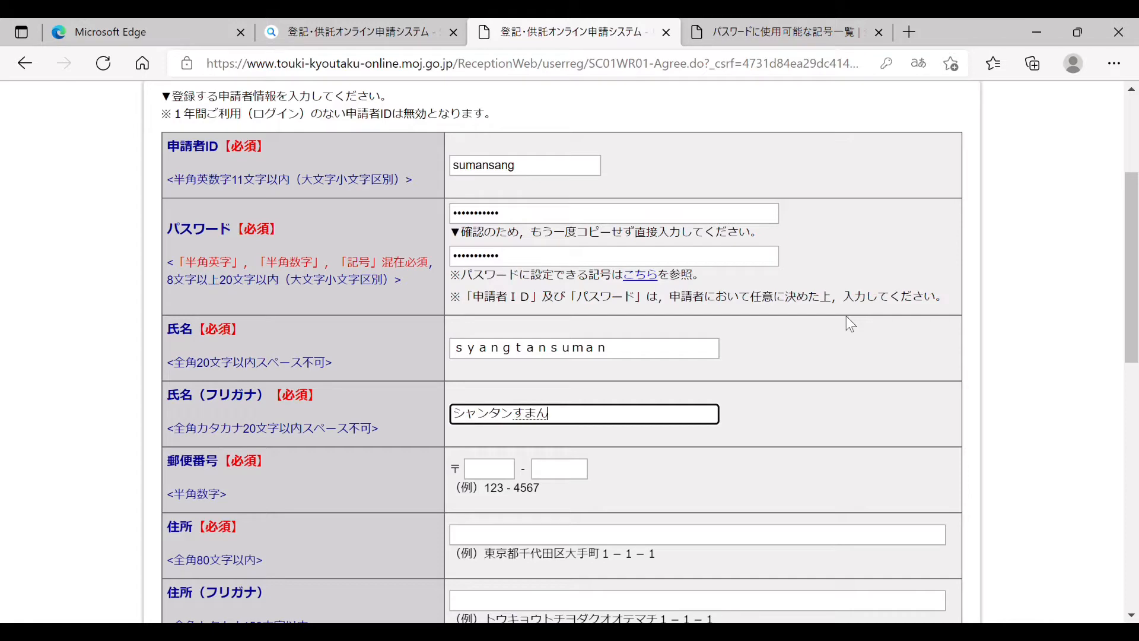
{"action": "key", "text": "F7"}
Step: Fill in the applicant's postal code and address
{"action": "left_click", "coordinate": [507, 474]}
{"action": "scroll", "coordinate": [1136, 342], "scroll_direction": "down", "scroll_amount": 1}
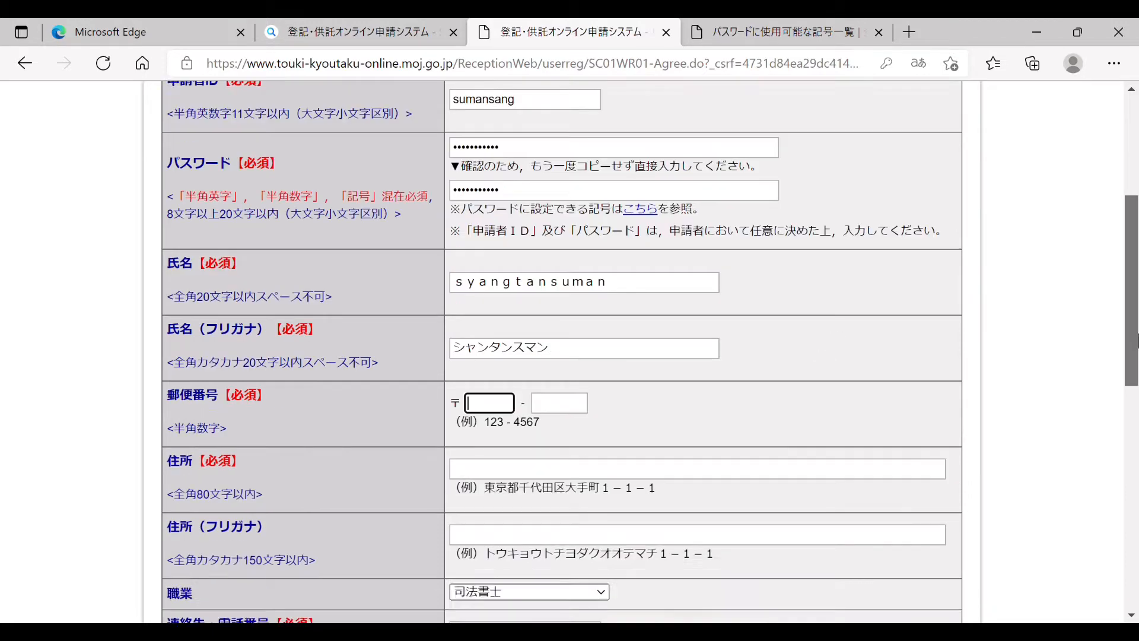
{"action": "scroll", "coordinate": [1137, 342], "scroll_direction": "down", "scroll_amount": 3}
{"action": "type", "text": "276"}
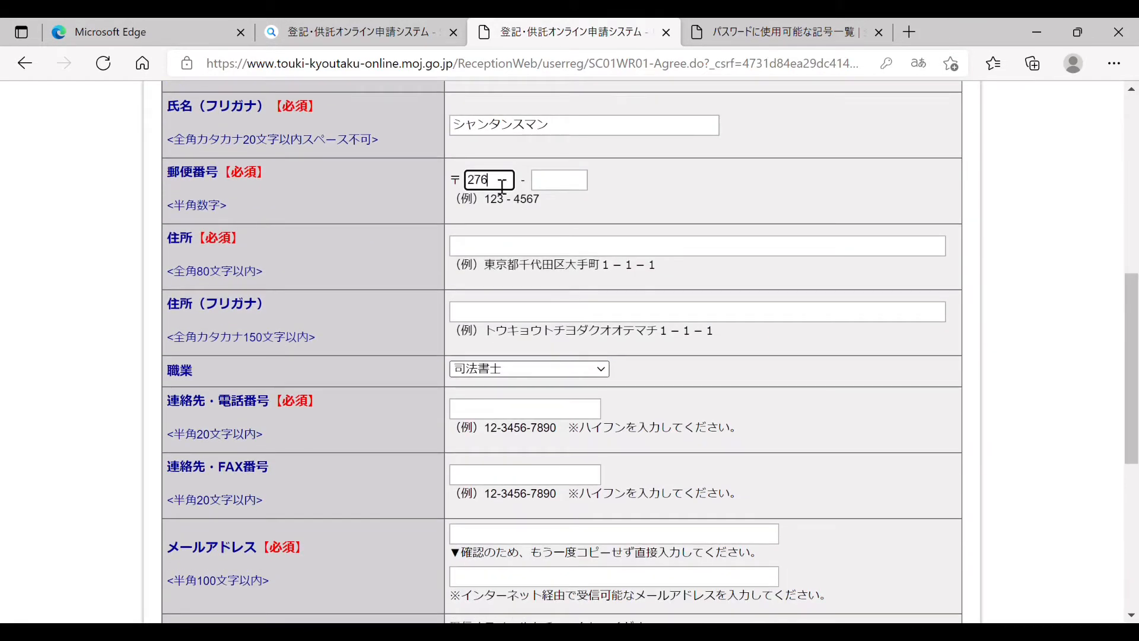
{"action": "key", "text": "Tab"}
{"action": "type", "text": "0031"}
{"action": "left_click", "coordinate": [498, 252]}
{"action": "type", "text": "ch"}
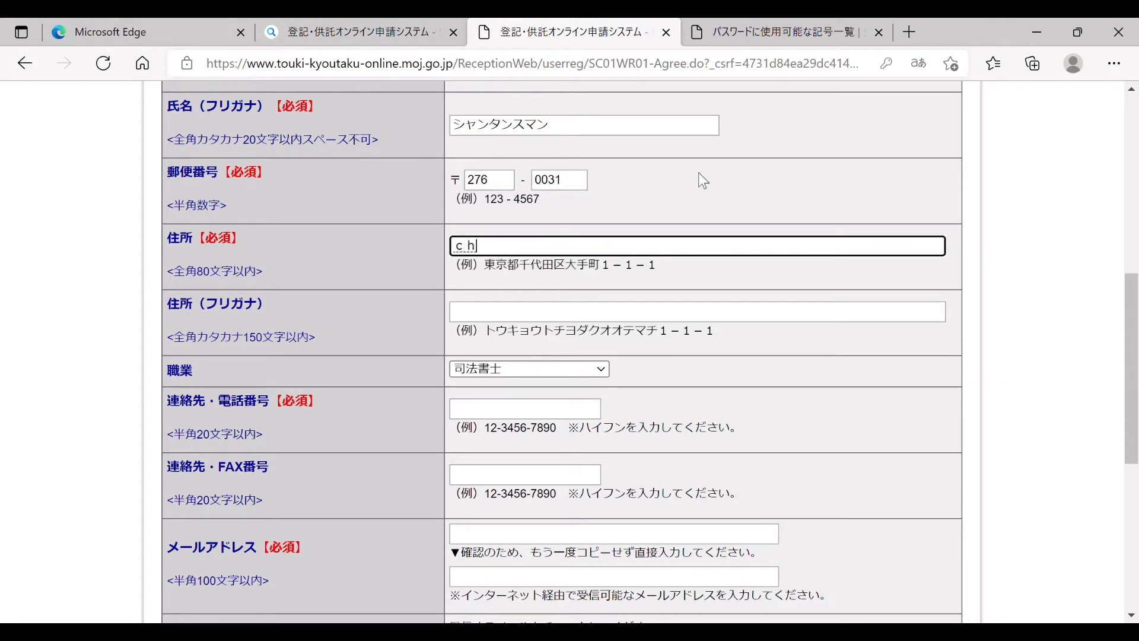
{"action": "type", "text": "ibaken"}
{"action": "key", "text": "space"}
{"action": "type", "text": "..."}
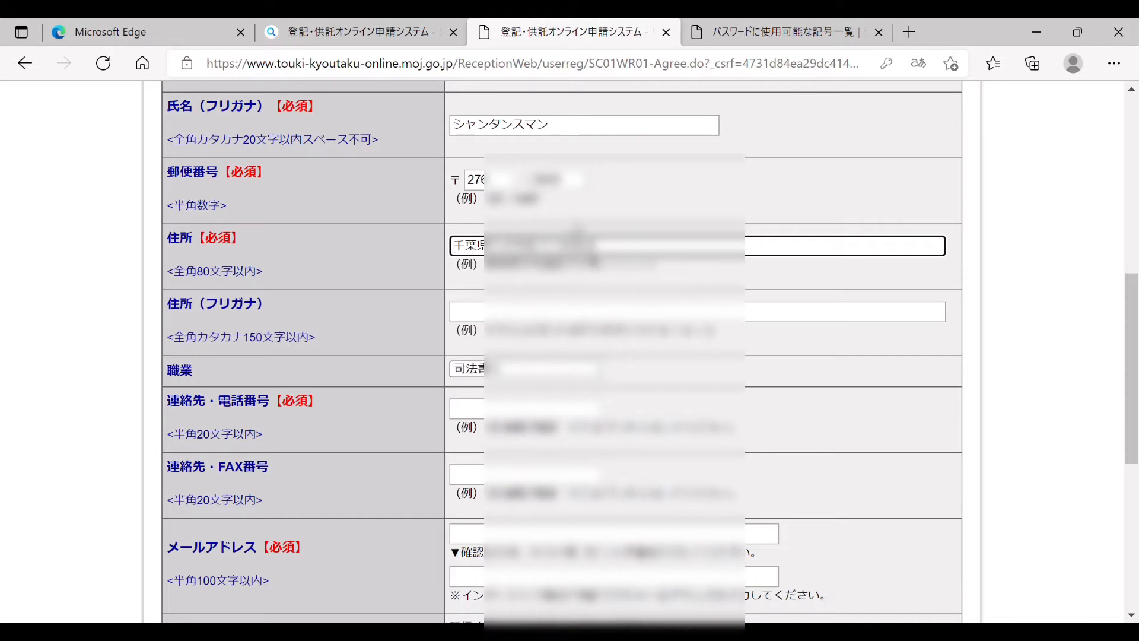
{"action": "key", "text": "Tab"}
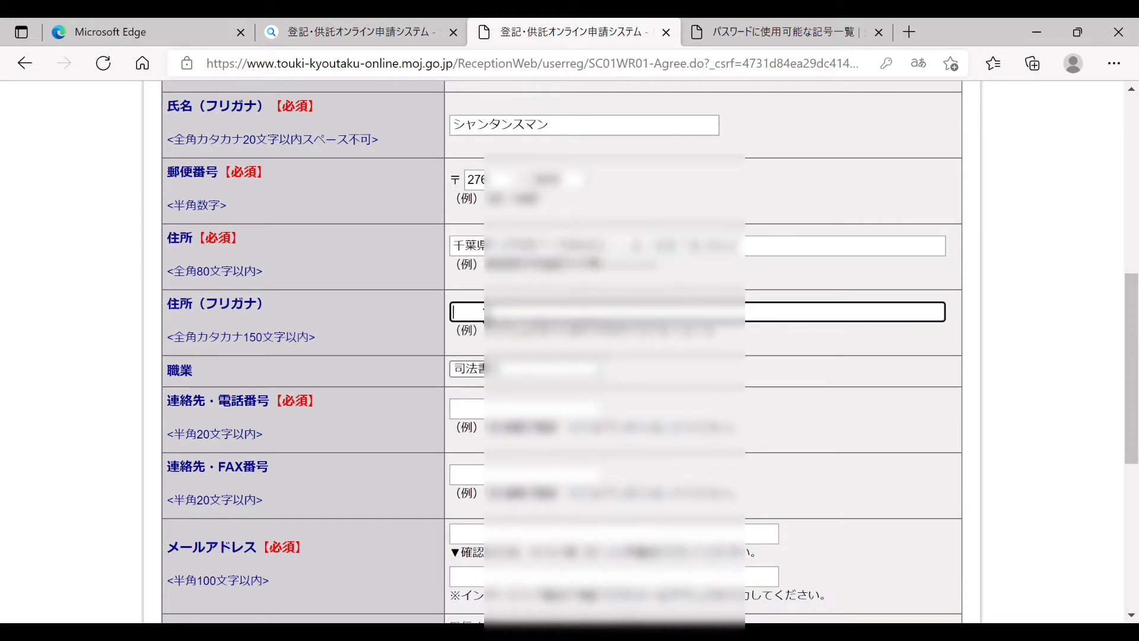
Step: Enter the address reading, converted to katakana with F7
{"action": "type", "text": "chibaken"}
{"action": "key", "text": "F7"}
{"action": "type", "text": "..."}
{"action": "key", "text": "F7"}
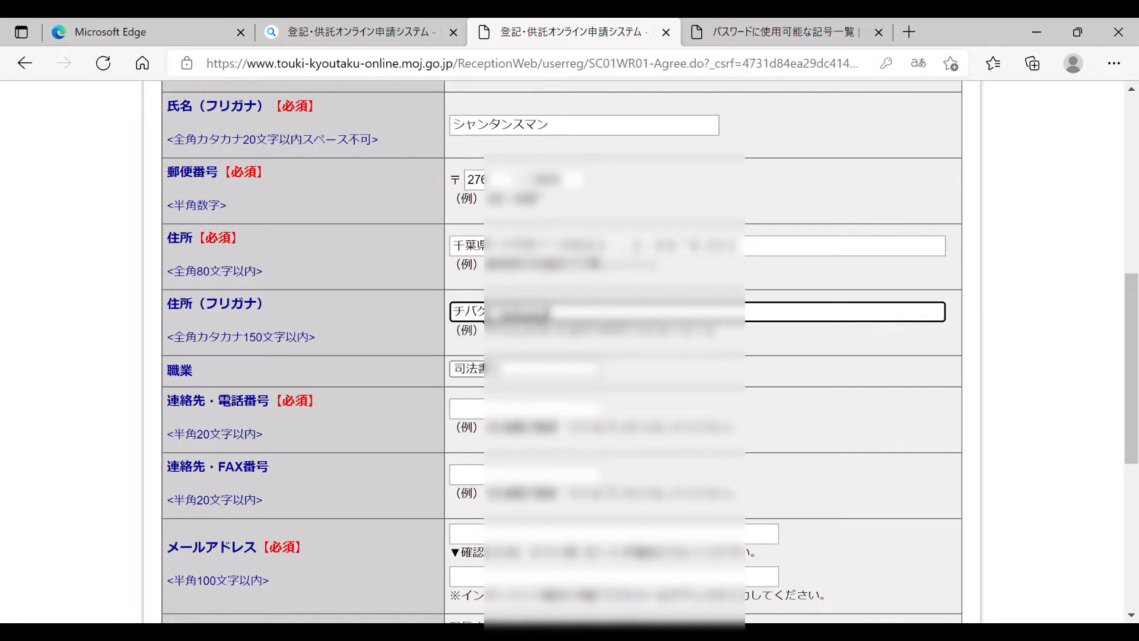
{"action": "type", "text": "..."}
{"action": "key", "text": "F7"}
{"action": "type", "text": "..."}
{"action": "key", "text": "F7"}
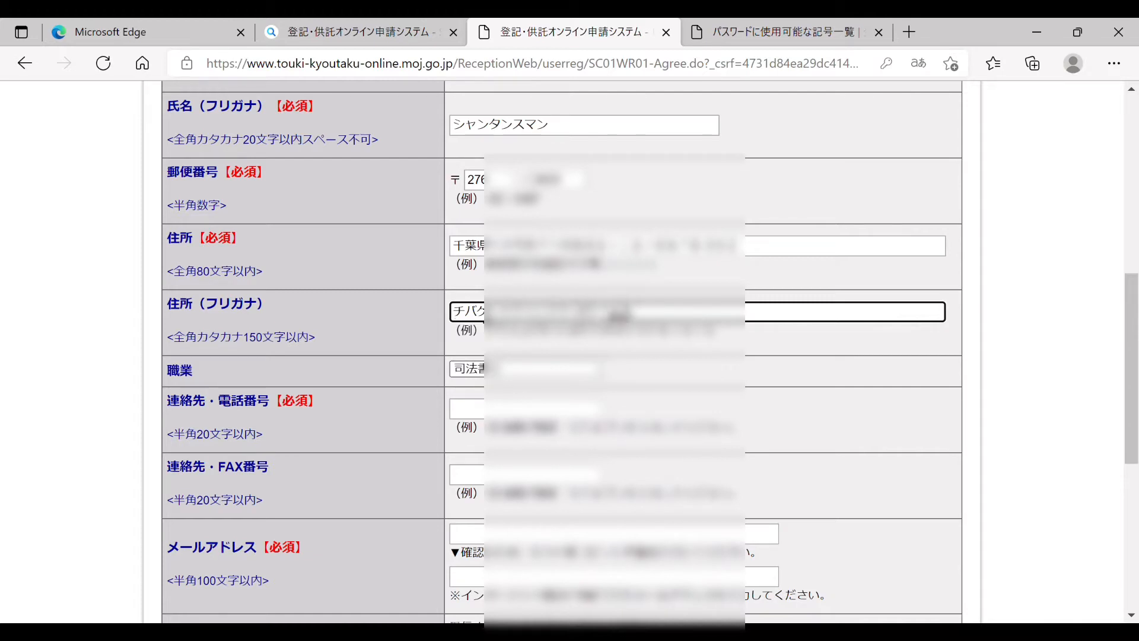
{"action": "type", "text": "...302"}
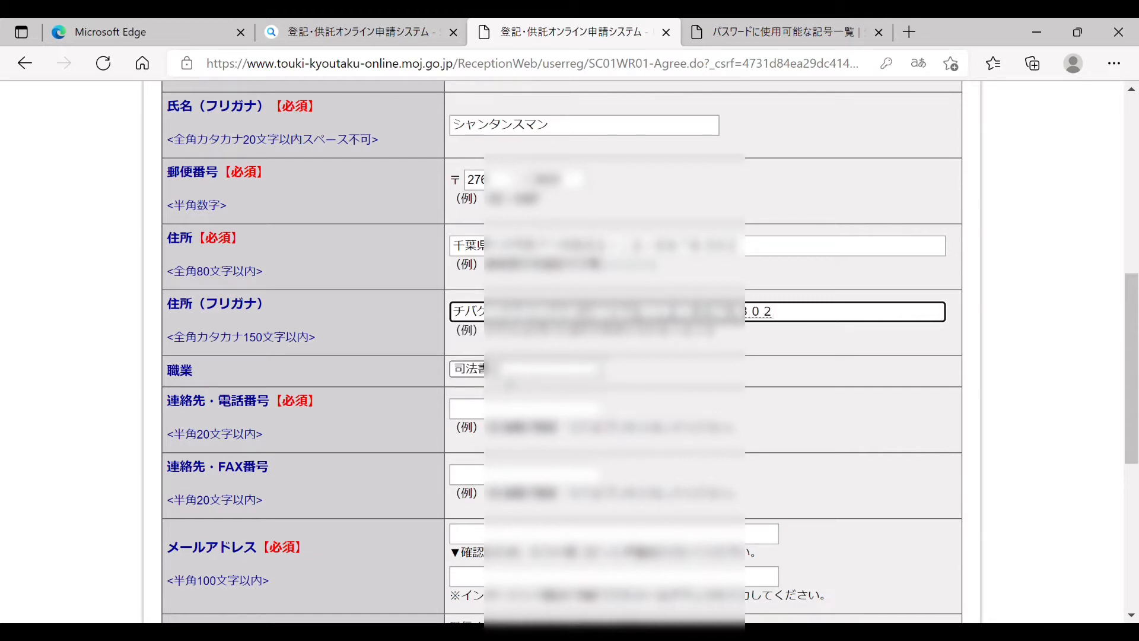
{"action": "left_click", "coordinate": [502, 375]}
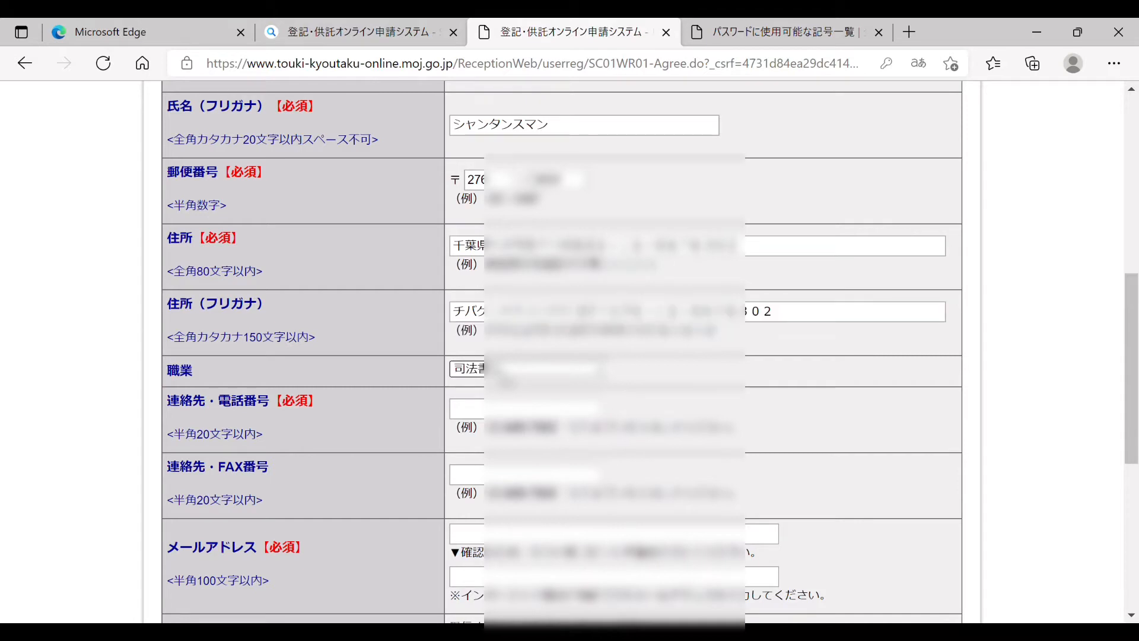
Step: Set the occupation to その他 and enter the contact phone number
{"action": "left_click", "coordinate": [494, 483]}
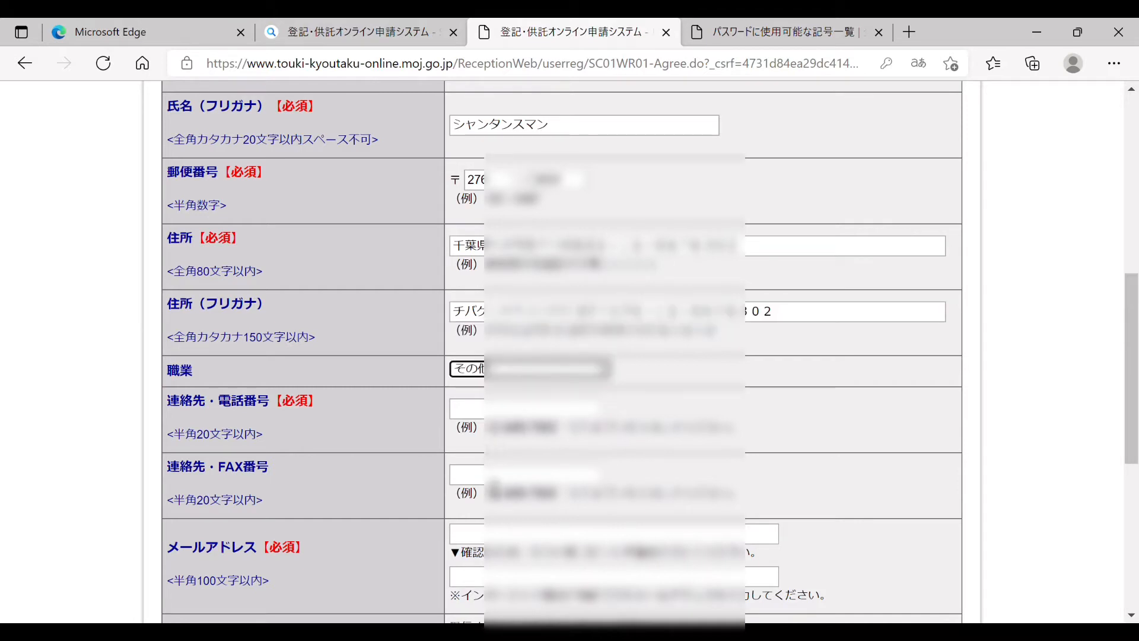
{"action": "key", "text": "Tab"}
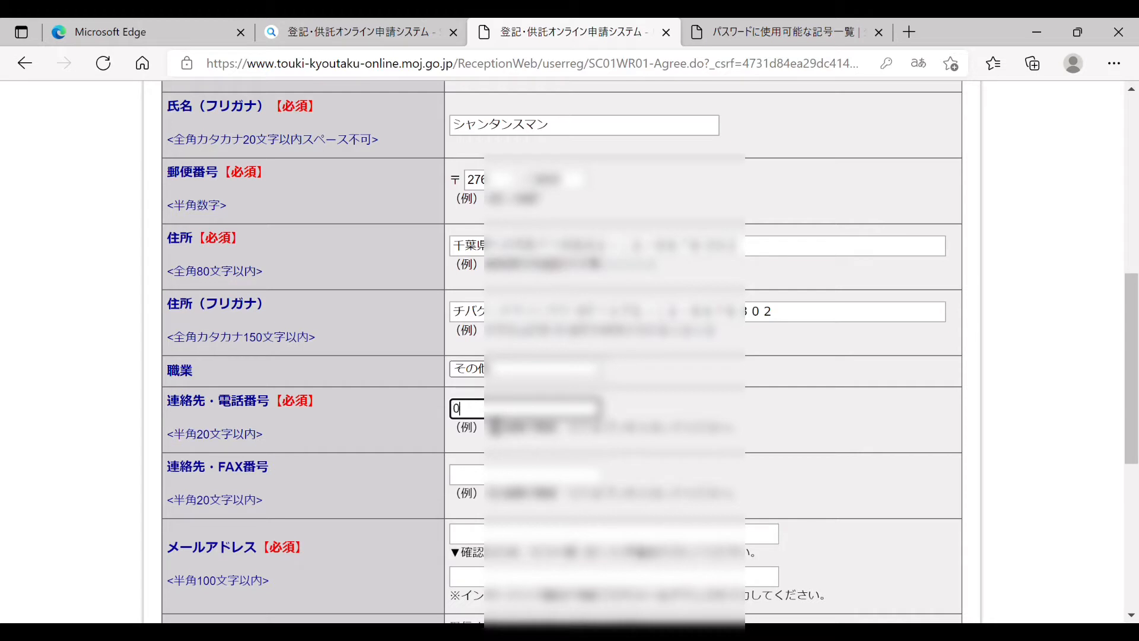
{"action": "type", "text": "070-4-"}
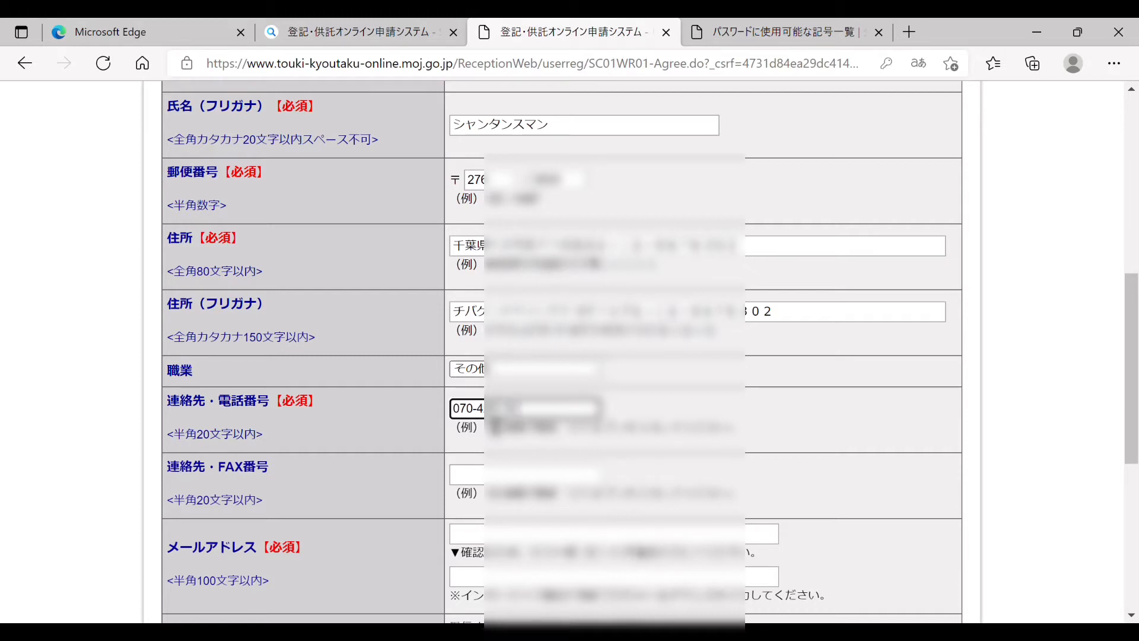
{"action": "type", "text": "??"}
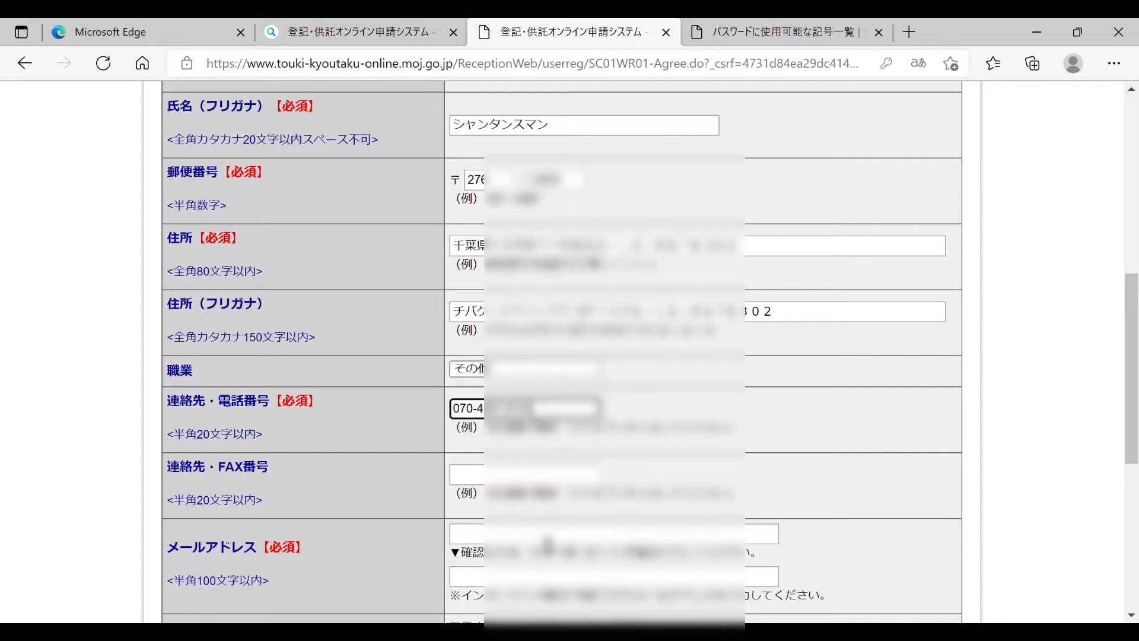
Step: Enter the applicant's e-mail address and its confirmation
{"action": "left_click", "coordinate": [531, 537]}
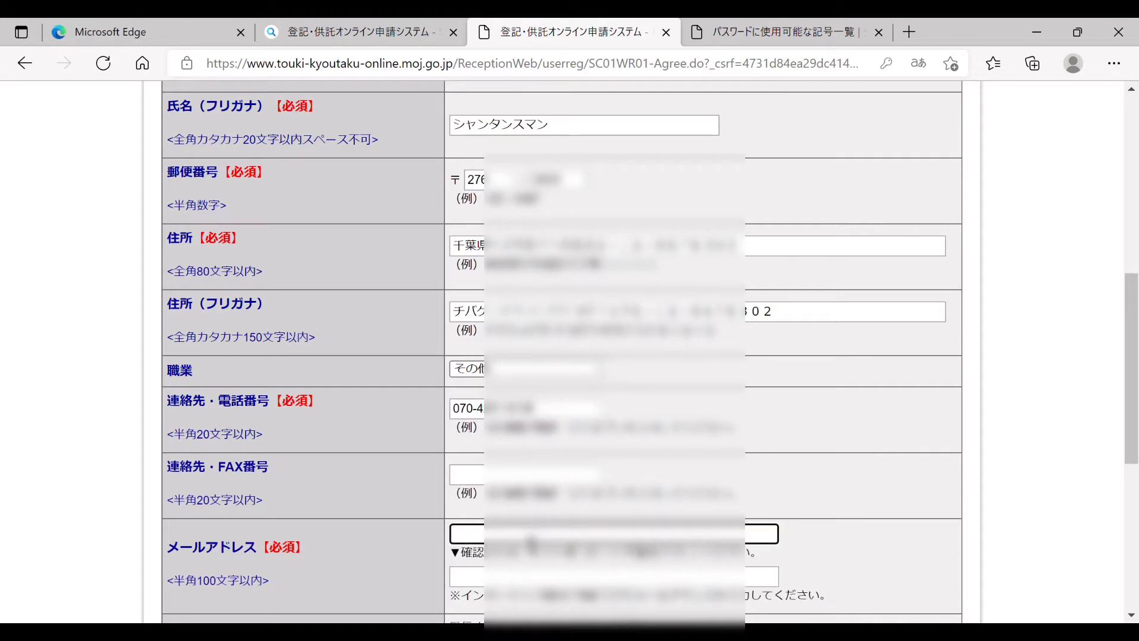
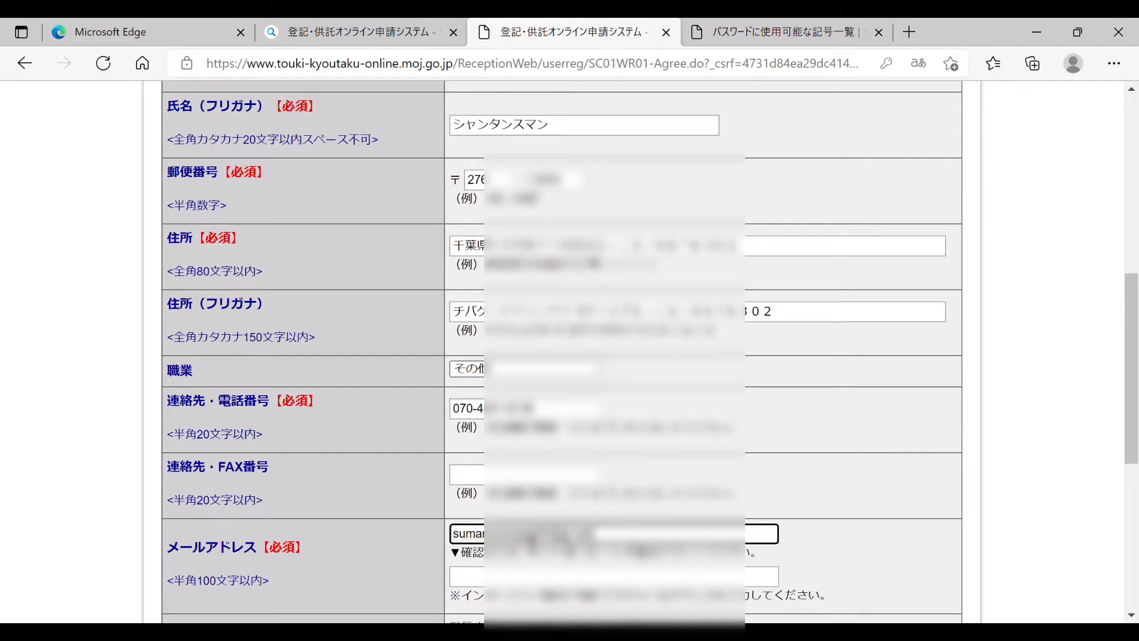
{"action": "left_click", "coordinate": [490, 583]}
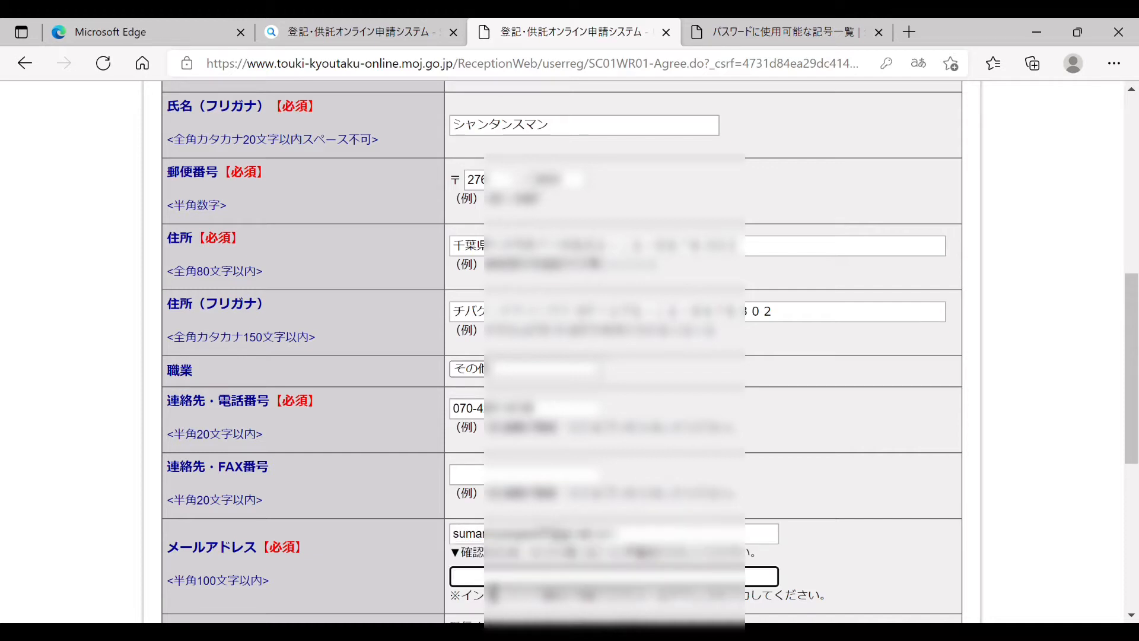
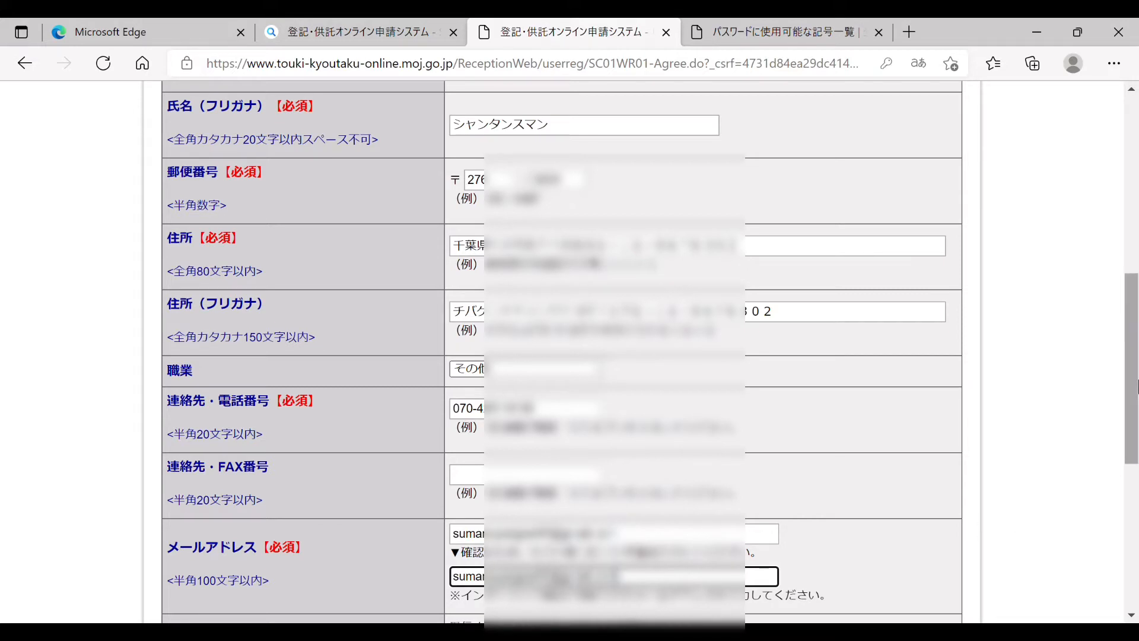
Step: Opt into all notification e-mails, set a keyword question and answer, and click 確認(次へ)
{"action": "left_click_drag", "start_coordinate": [1137, 385], "coordinate": [1137, 519]}
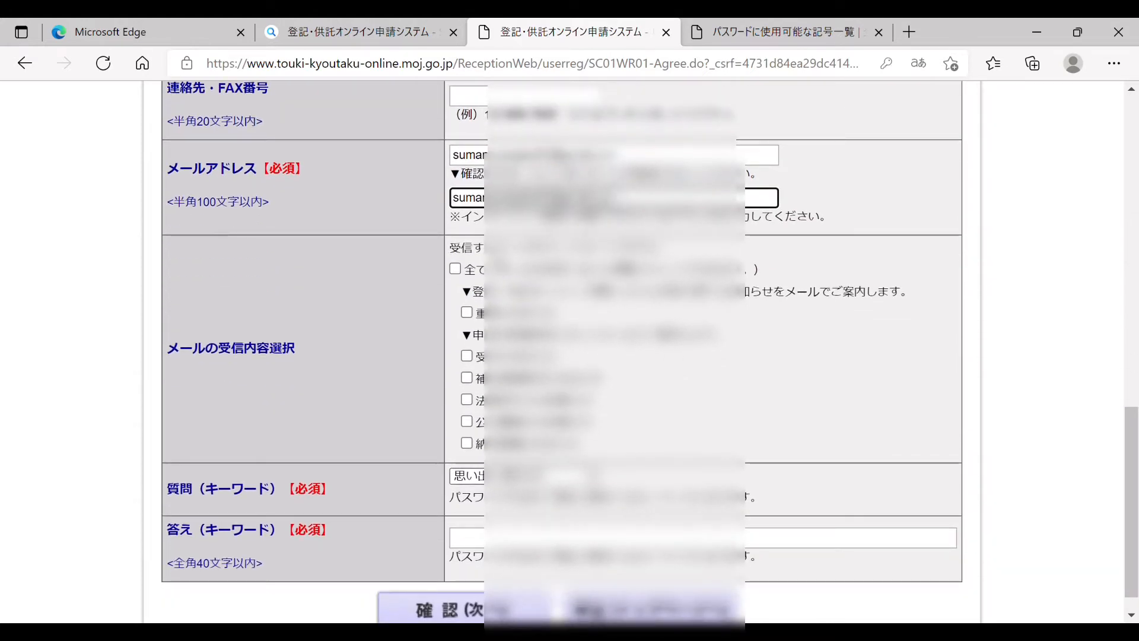
{"action": "left_click", "coordinate": [455, 269]}
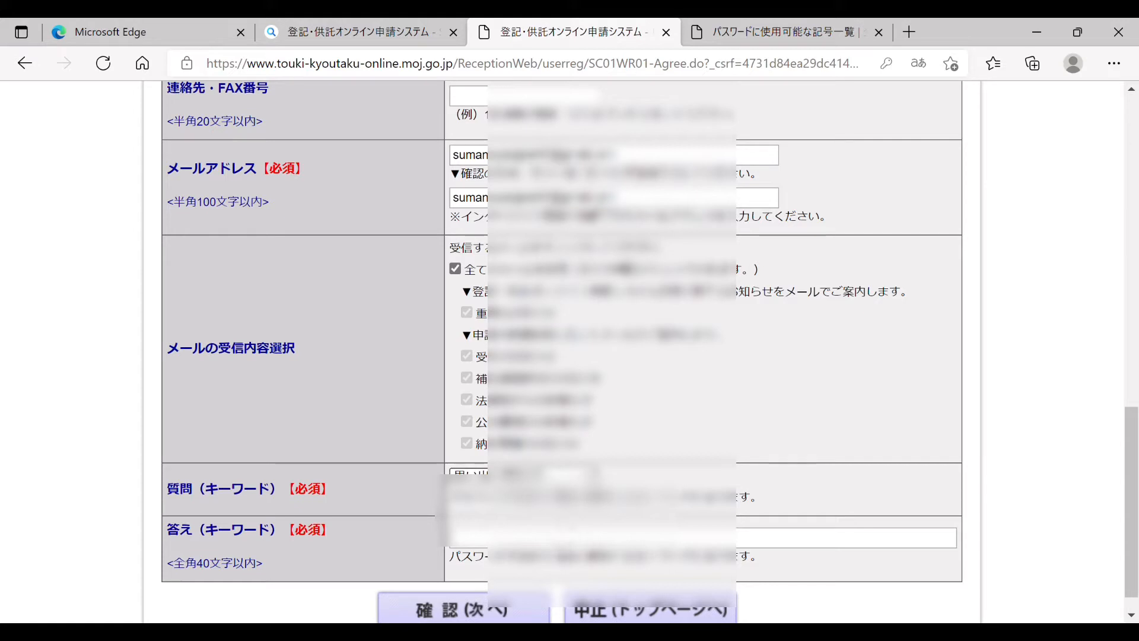
{"action": "left_click", "coordinate": [561, 559]}
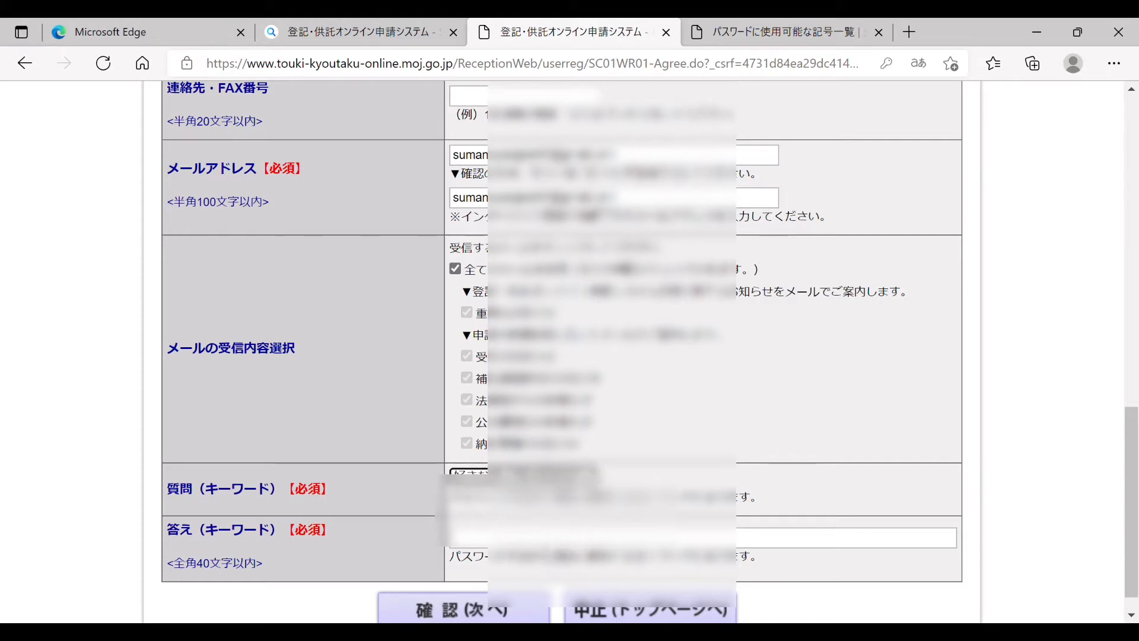
{"action": "left_click", "coordinate": [532, 541]}
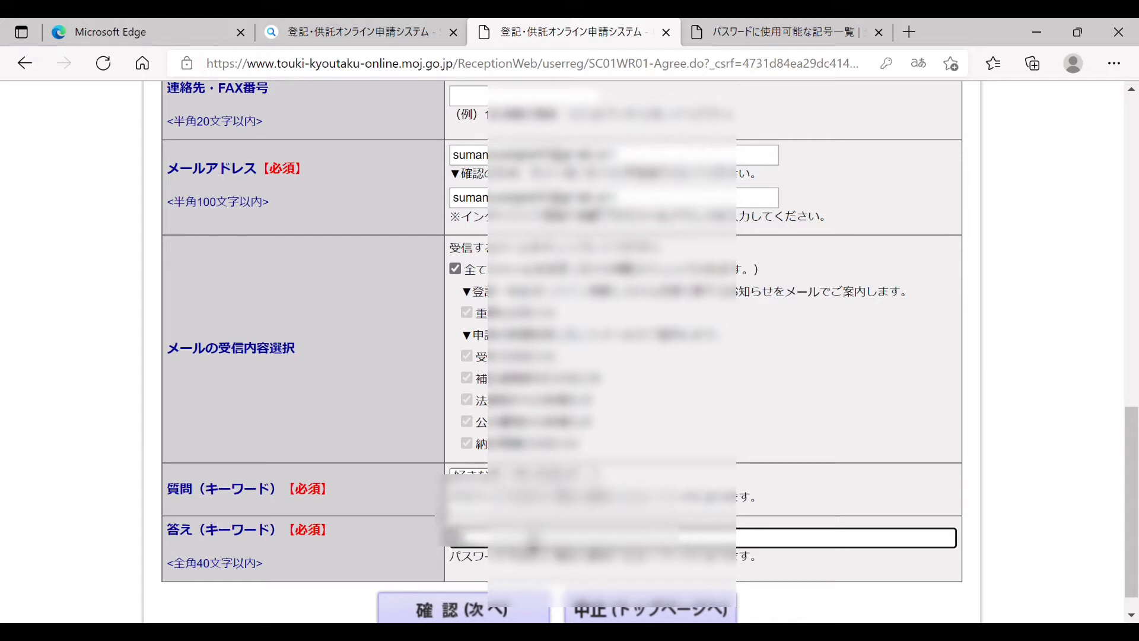
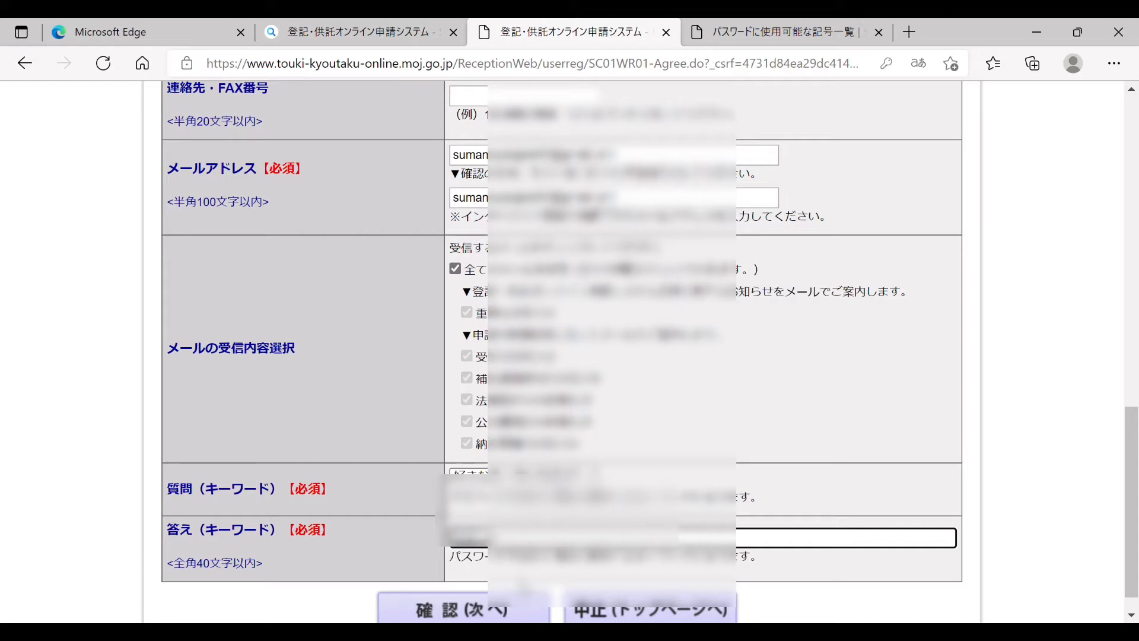
{"action": "left_click", "coordinate": [518, 608]}
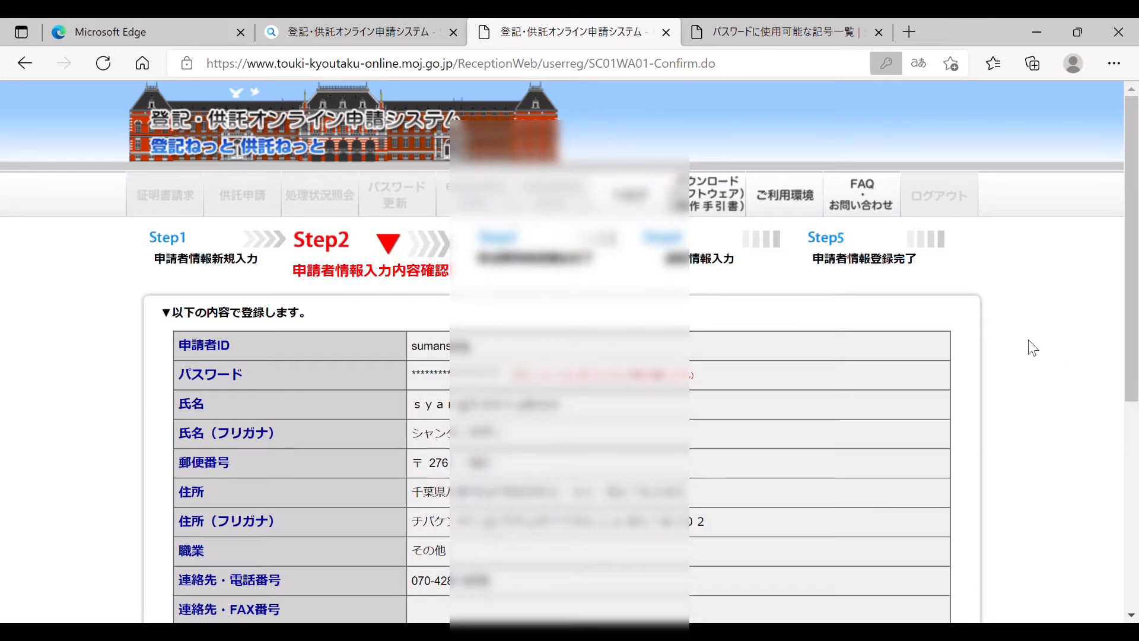
Step: Review the listed applicant details and submit 仮登録(次へ)
{"action": "left_click_drag", "start_coordinate": [1130, 355], "coordinate": [1131, 461]}
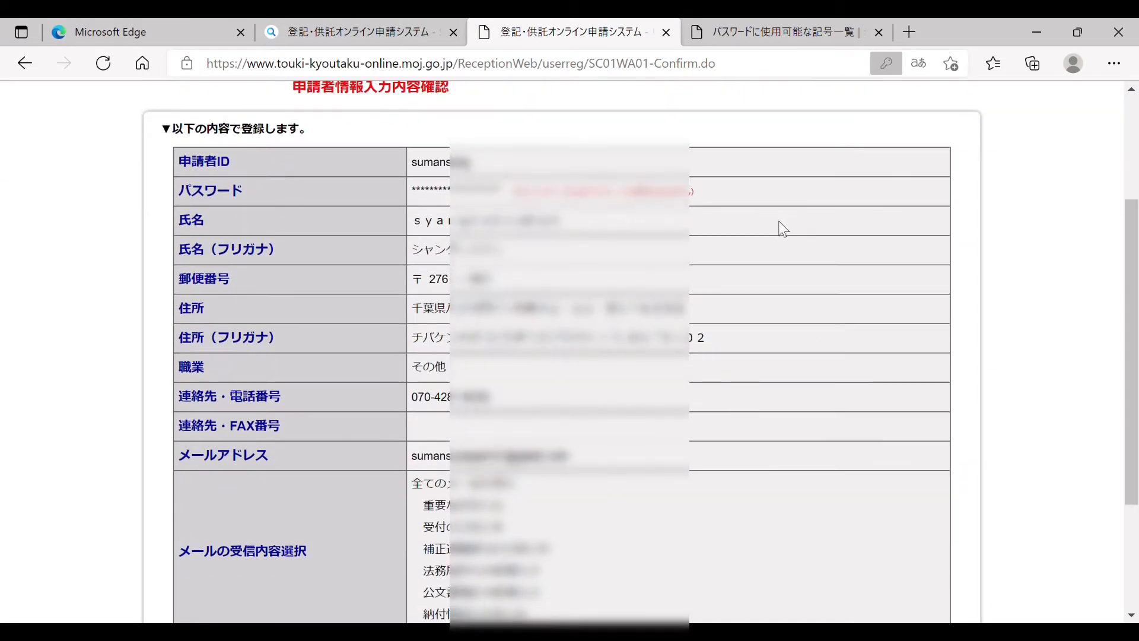
{"action": "left_click_drag", "start_coordinate": [1134, 262], "coordinate": [1137, 378]}
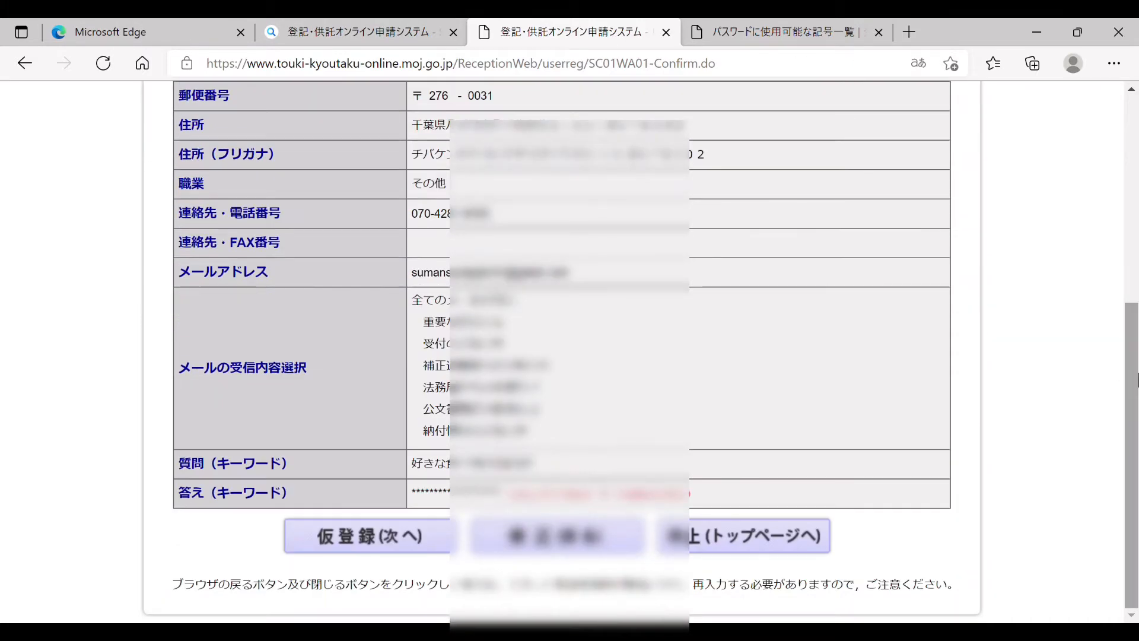
{"action": "left_click", "coordinate": [424, 545]}
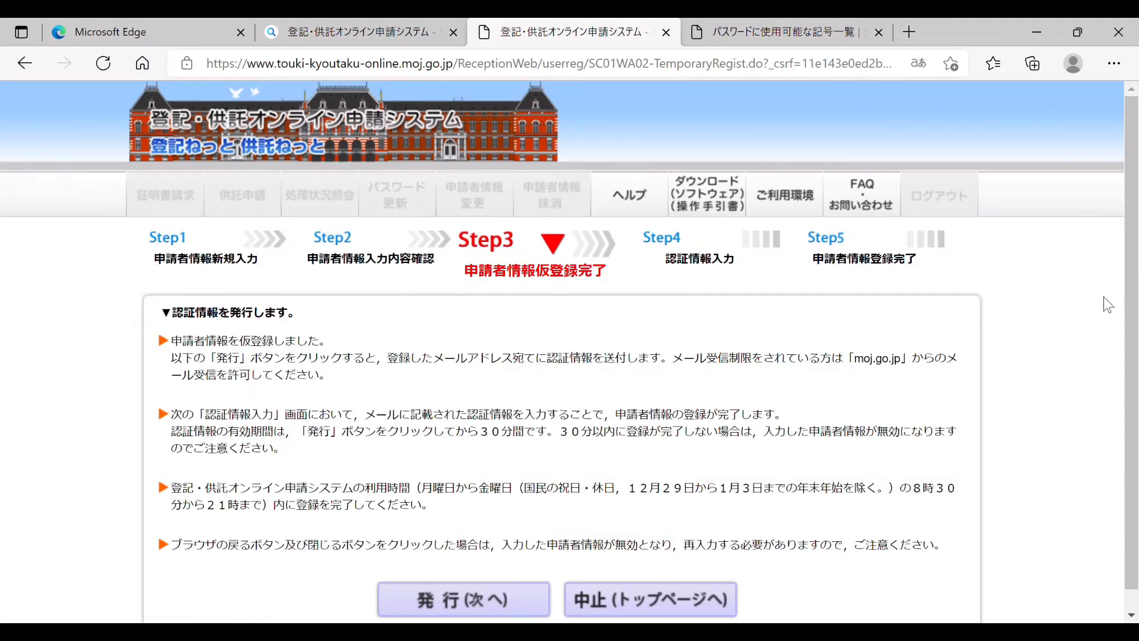
Step: Have the authentication code e-mailed, copy it from the Gmail message, and paste it into 認証情報
{"action": "scroll", "coordinate": [941, 481], "scroll_direction": "down", "scroll_amount": 1}
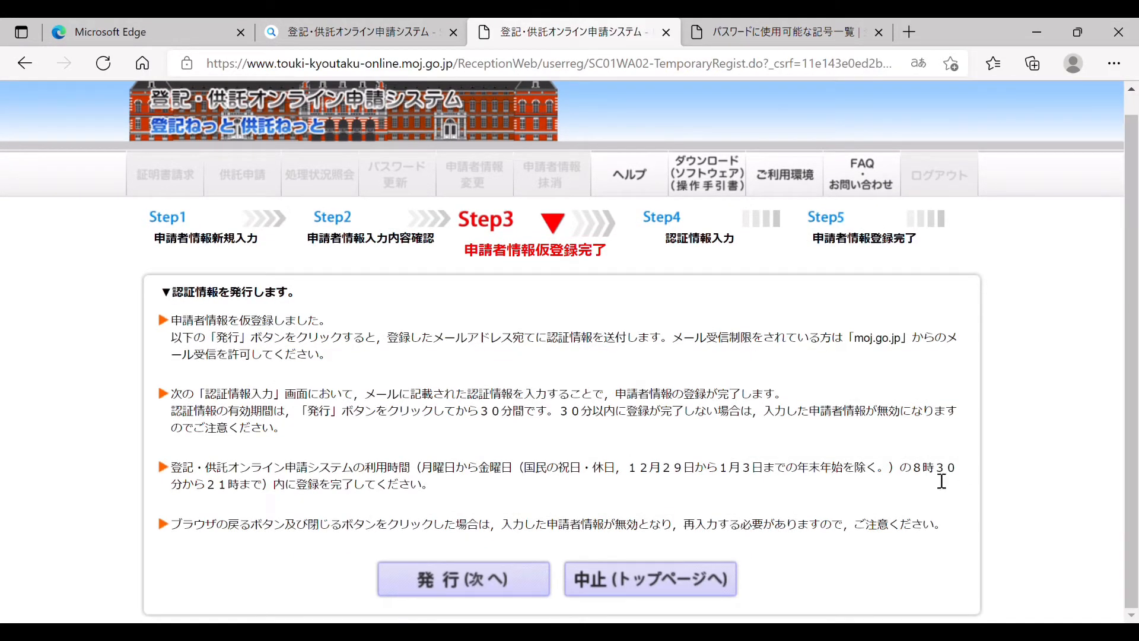
{"action": "left_click", "coordinate": [497, 579]}
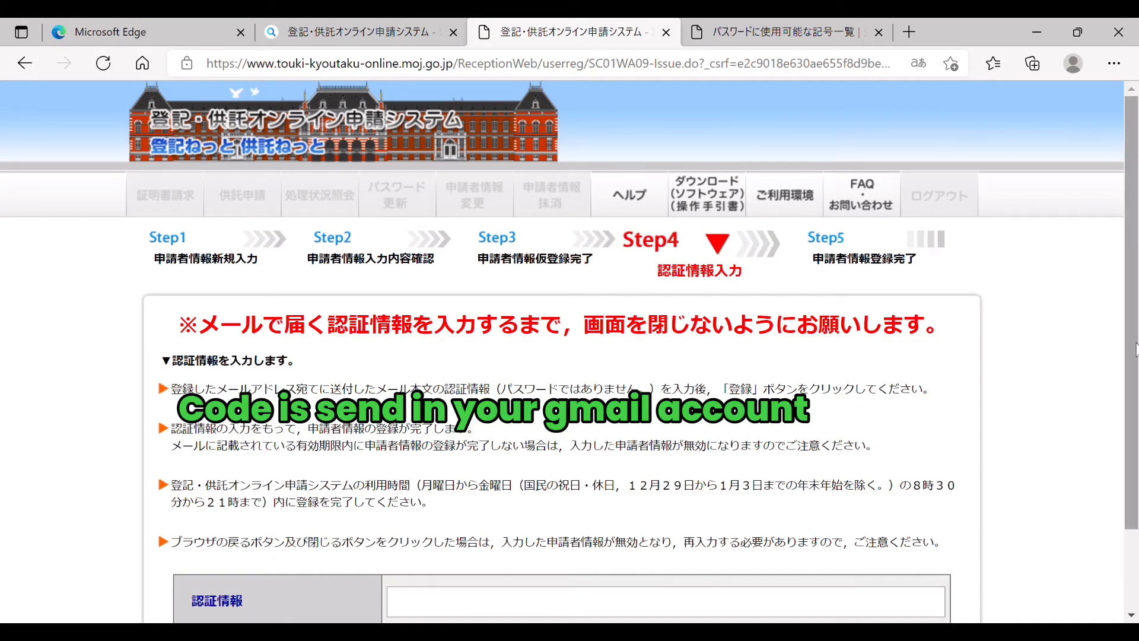
{"action": "left_click_drag", "start_coordinate": [1134, 349], "coordinate": [1135, 442]}
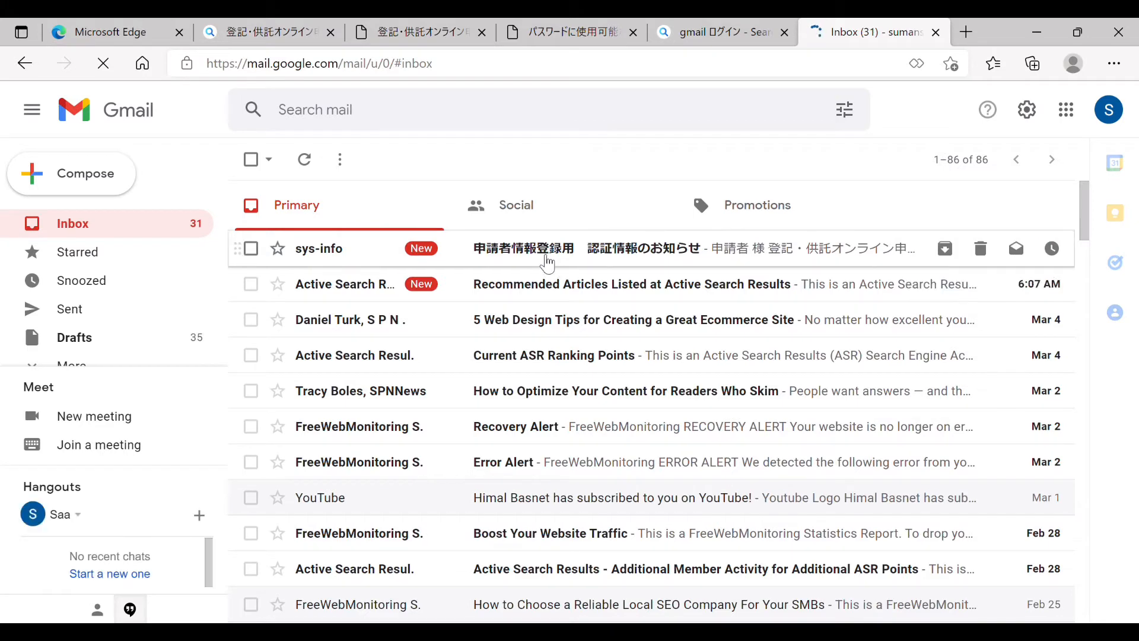
{"action": "left_click", "coordinate": [546, 255]}
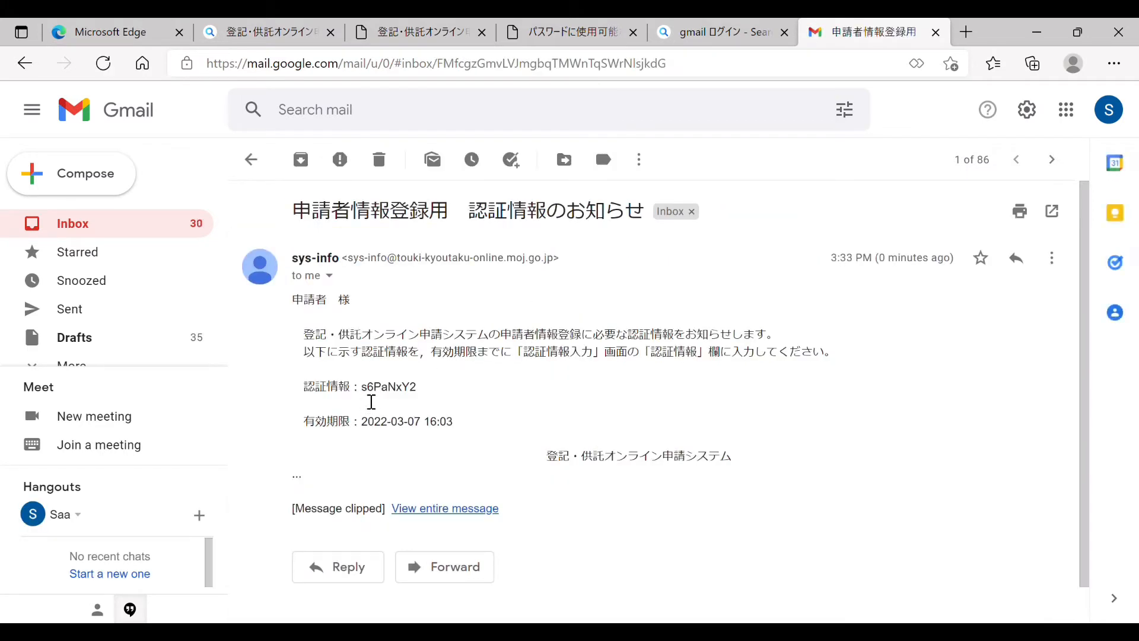
{"action": "left_click_drag", "start_coordinate": [362, 396], "coordinate": [428, 392]}
{"action": "key", "text": "ctrl+c"}
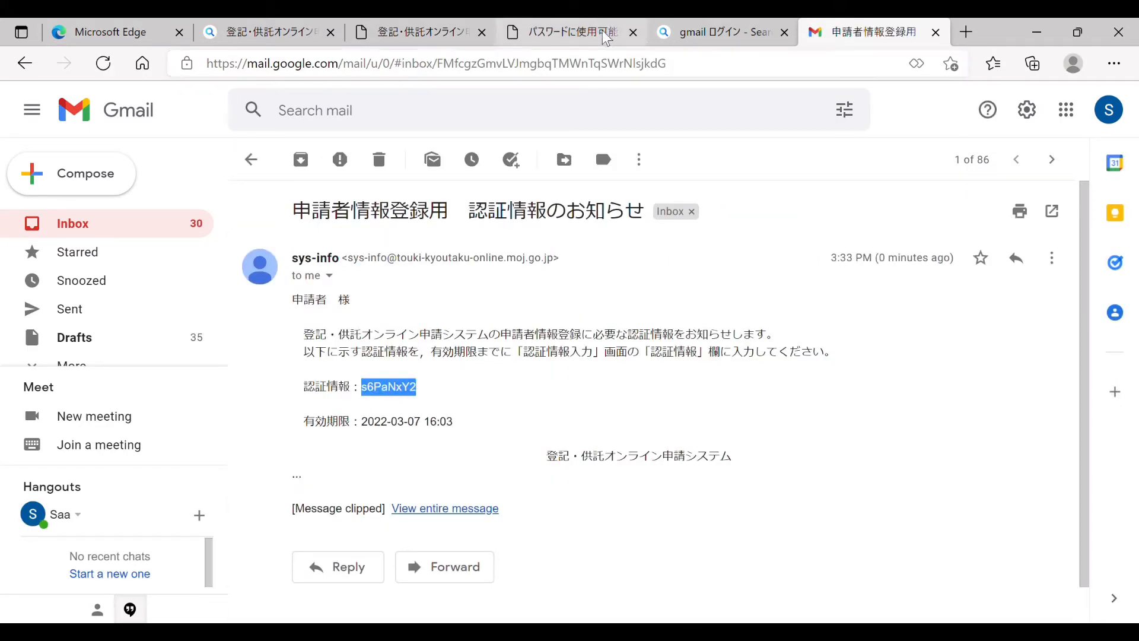
{"action": "left_click", "coordinate": [442, 33]}
{"action": "key", "text": "ctrl+v"}
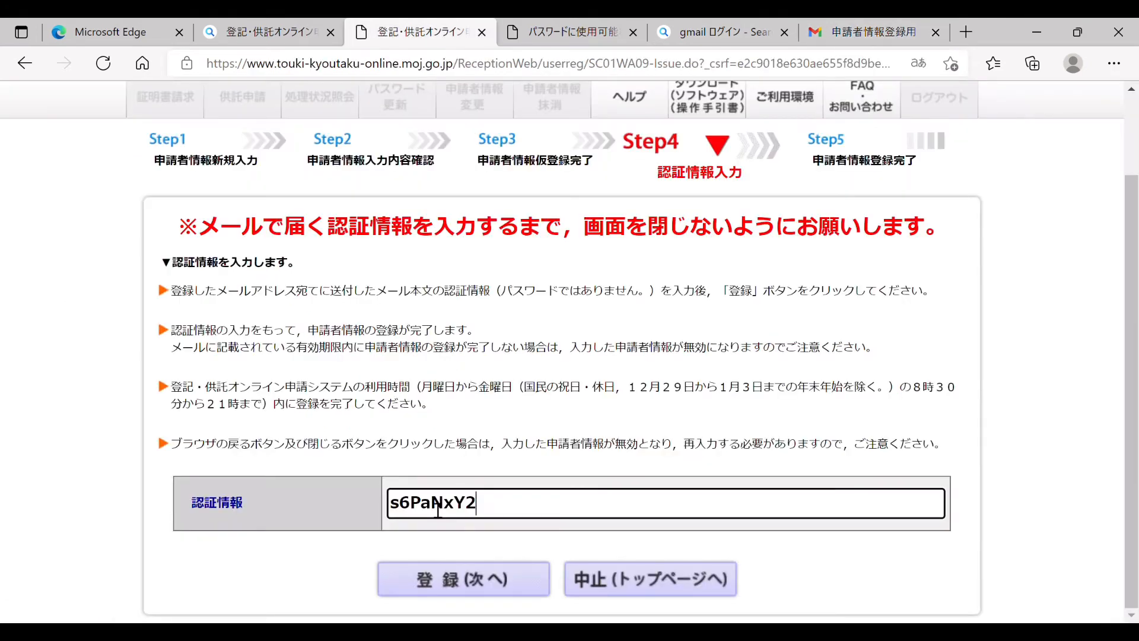
Step: Finish registration with 登録(次へ), then log in with the new applicant ID and password
{"action": "left_click", "coordinate": [460, 578]}
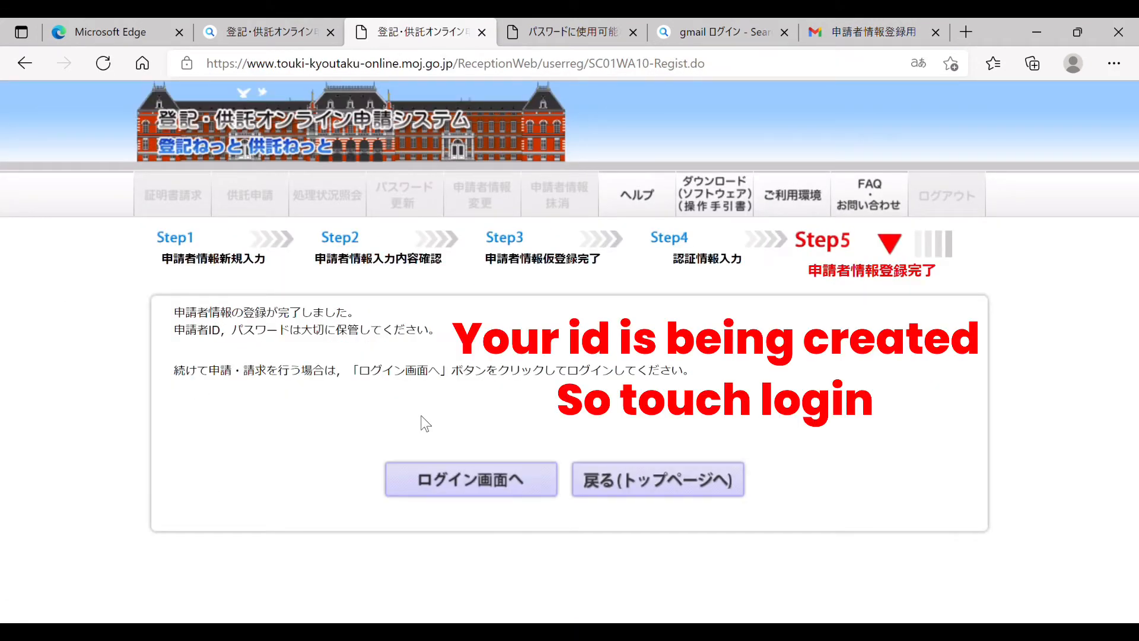
{"action": "left_click", "coordinate": [481, 486]}
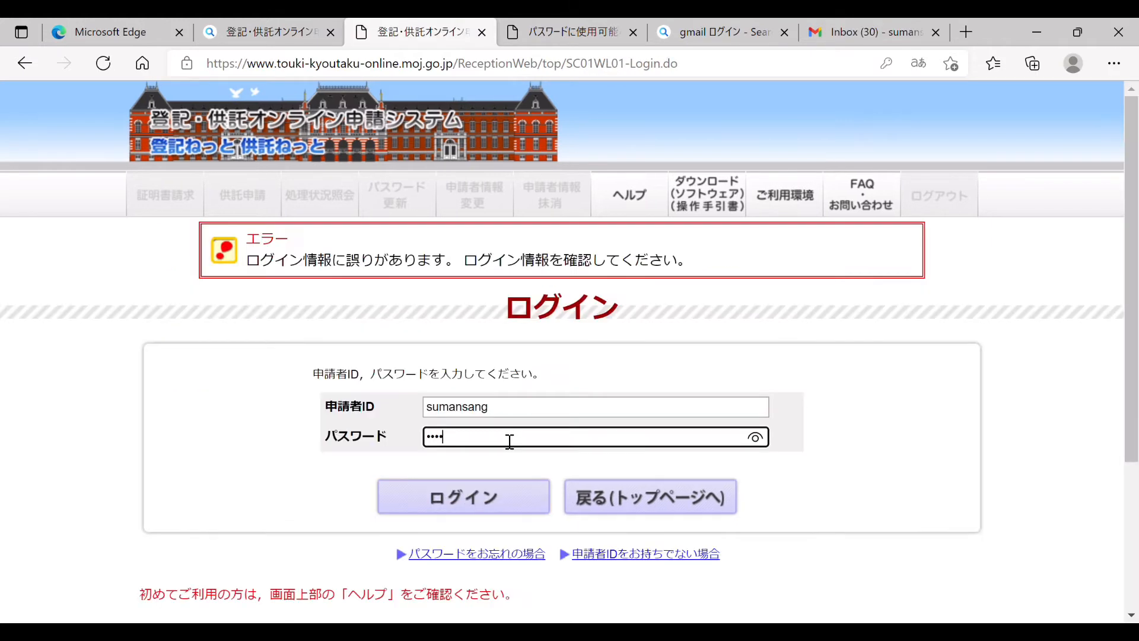
{"action": "type", "text": "•"}
{"action": "type", "text": "•••••"}
{"action": "left_click", "coordinate": [471, 498]}
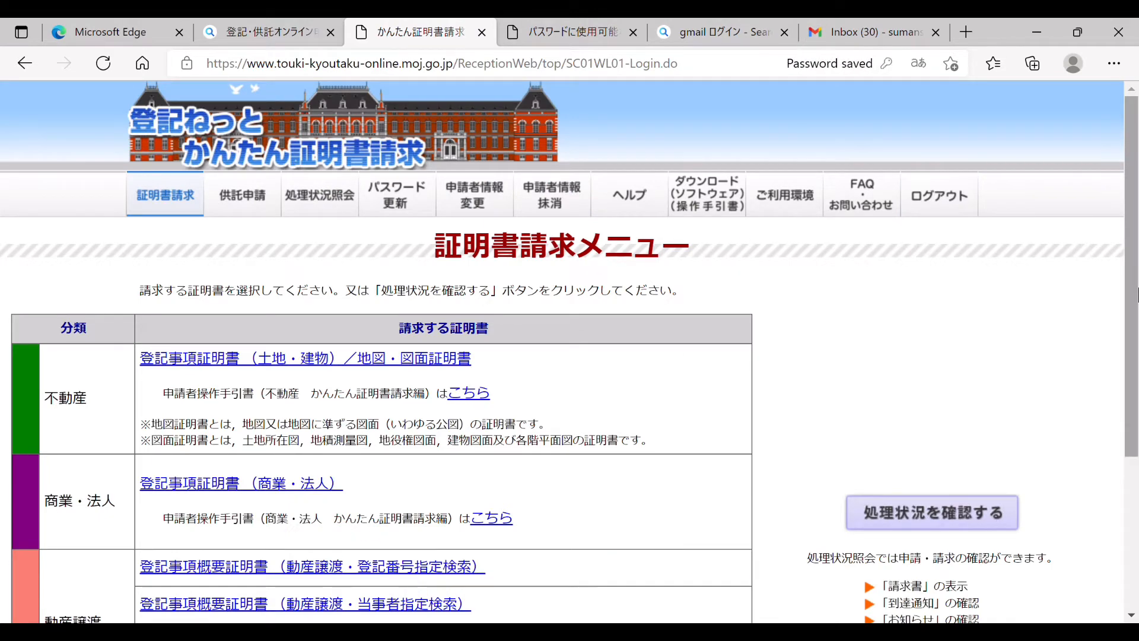
Step: Start a 登記事項証明書（商業・法人） request and launch its オンライン会社・法人検索
{"action": "scroll", "coordinate": [254, 307], "scroll_direction": "down", "scroll_amount": 3}
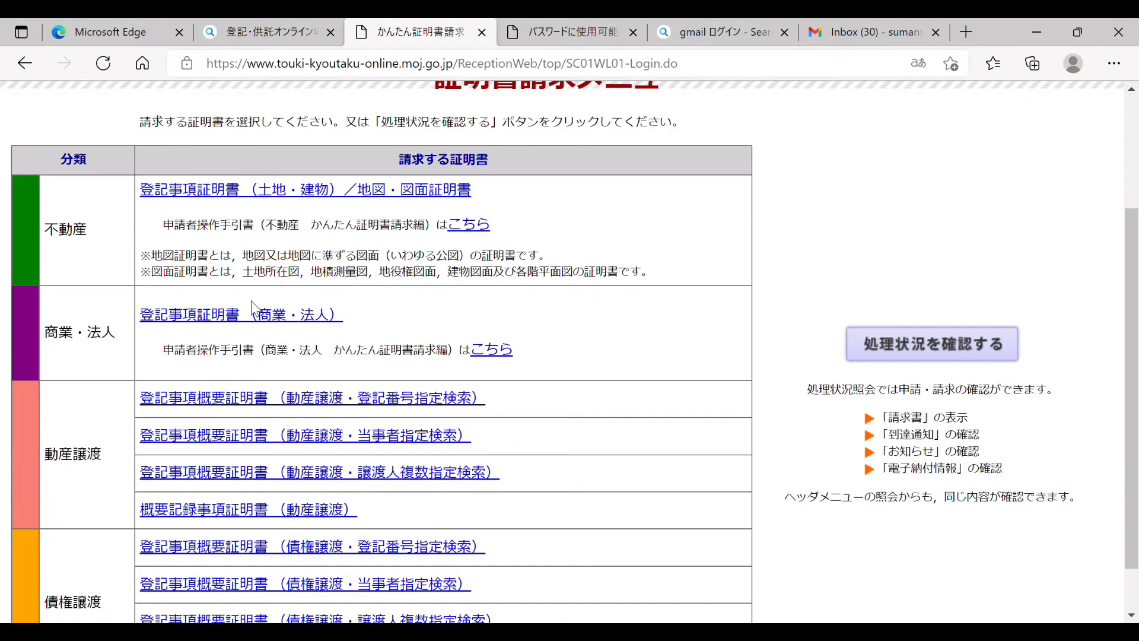
{"action": "left_click", "coordinate": [211, 319]}
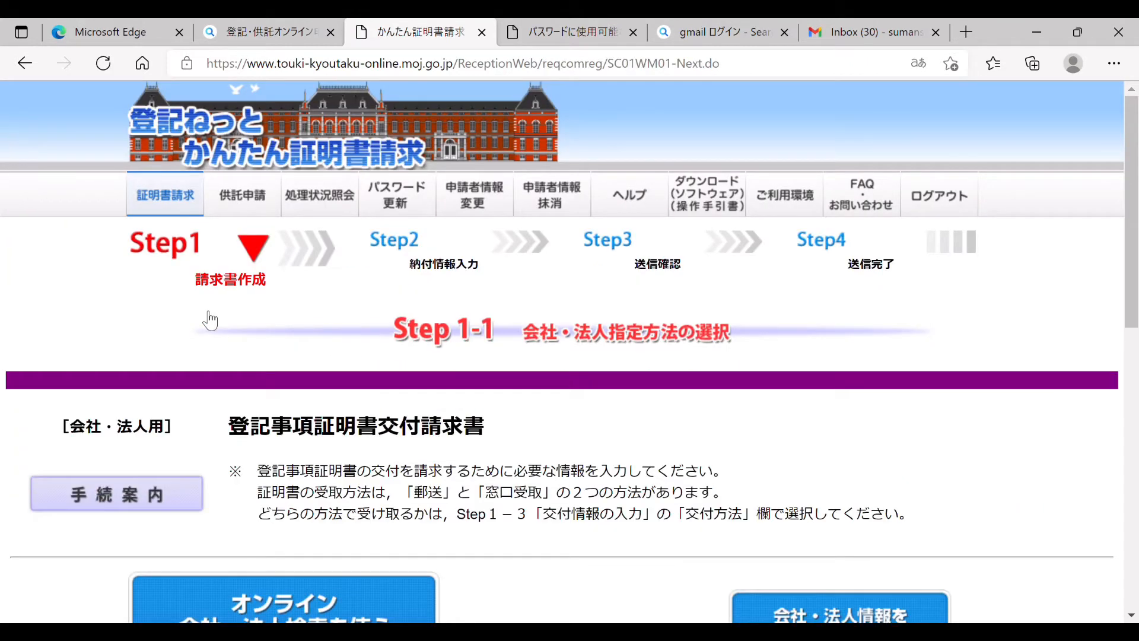
{"action": "scroll", "coordinate": [1134, 356], "scroll_direction": "down", "scroll_amount": 4}
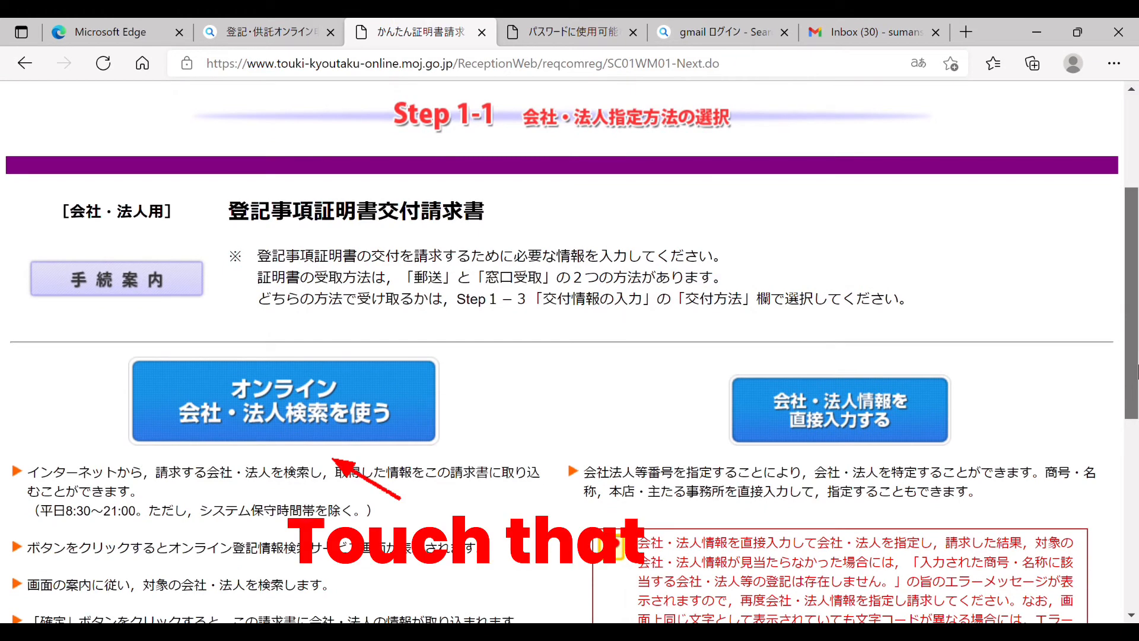
{"action": "left_click_drag", "start_coordinate": [1137, 366], "coordinate": [1138, 368]}
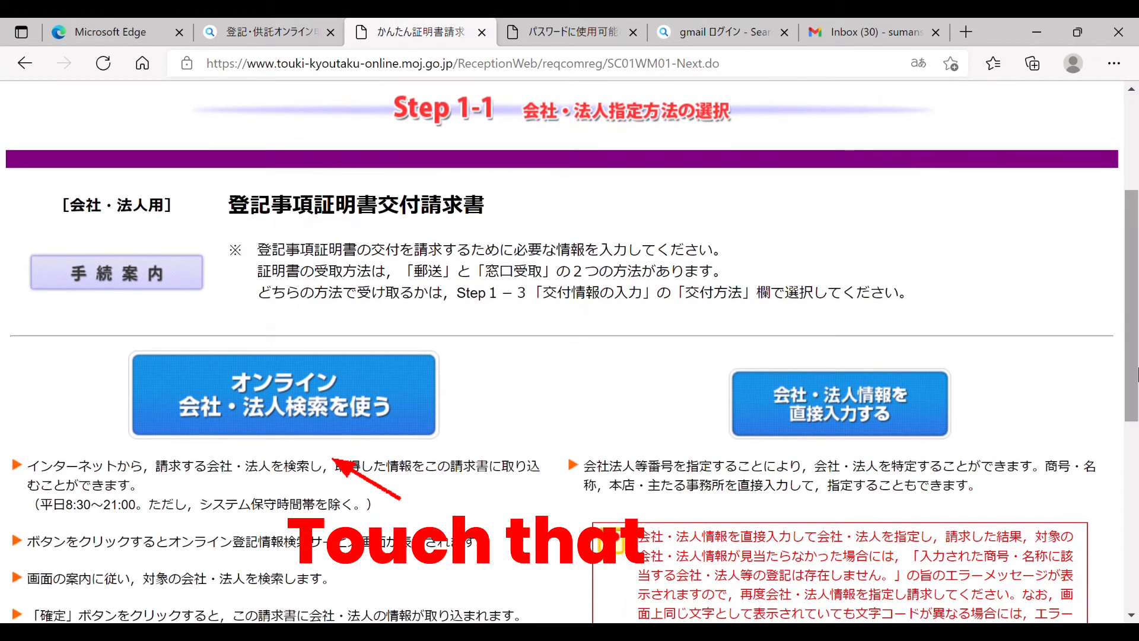
{"action": "left_click", "coordinate": [320, 395]}
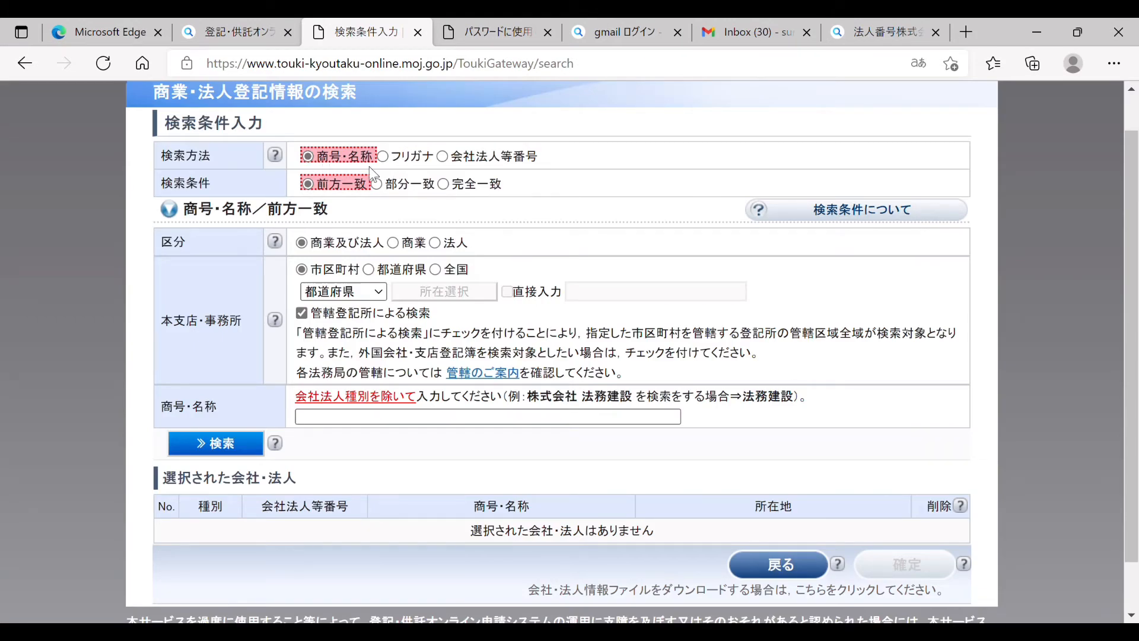
{"action": "left_click", "coordinate": [441, 156]}
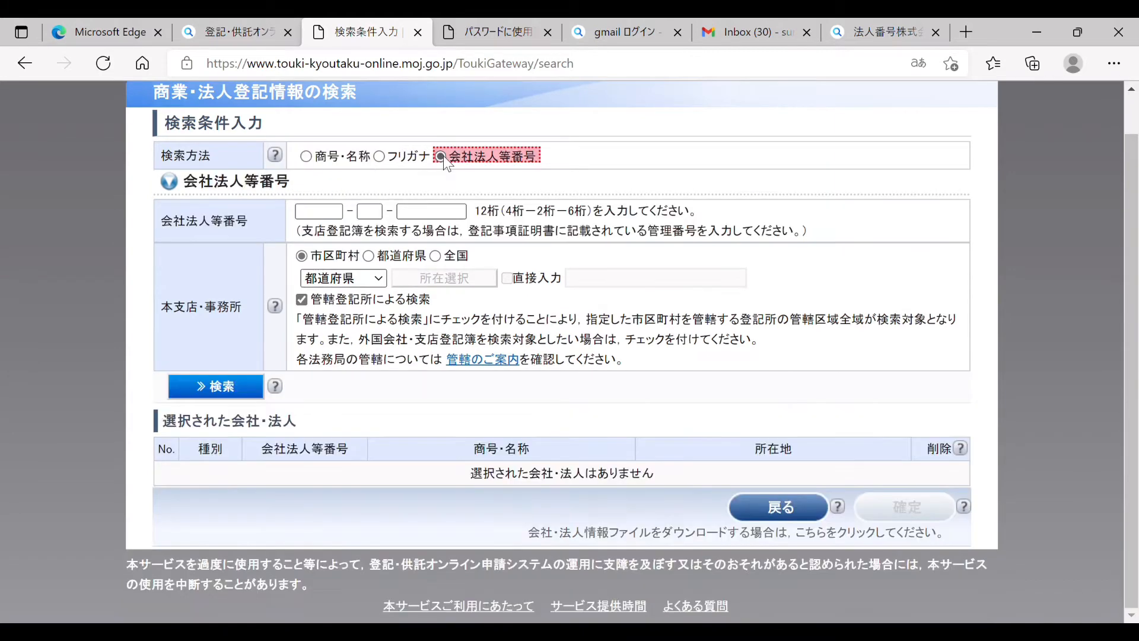
{"action": "left_click", "coordinate": [331, 213]}
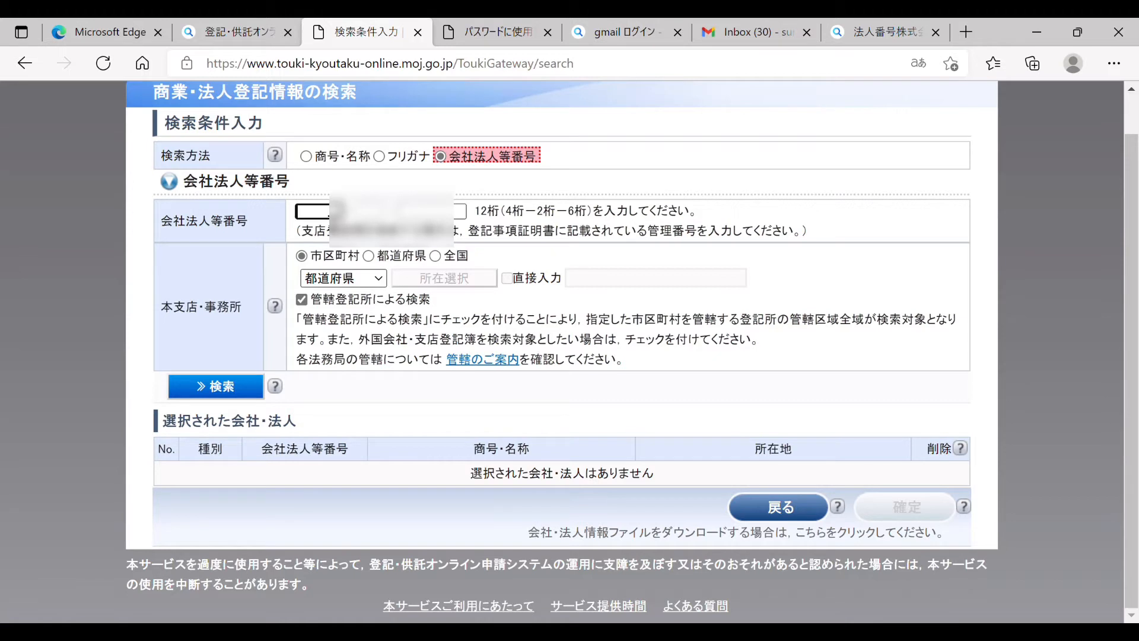
{"action": "type", "text": "02100"}
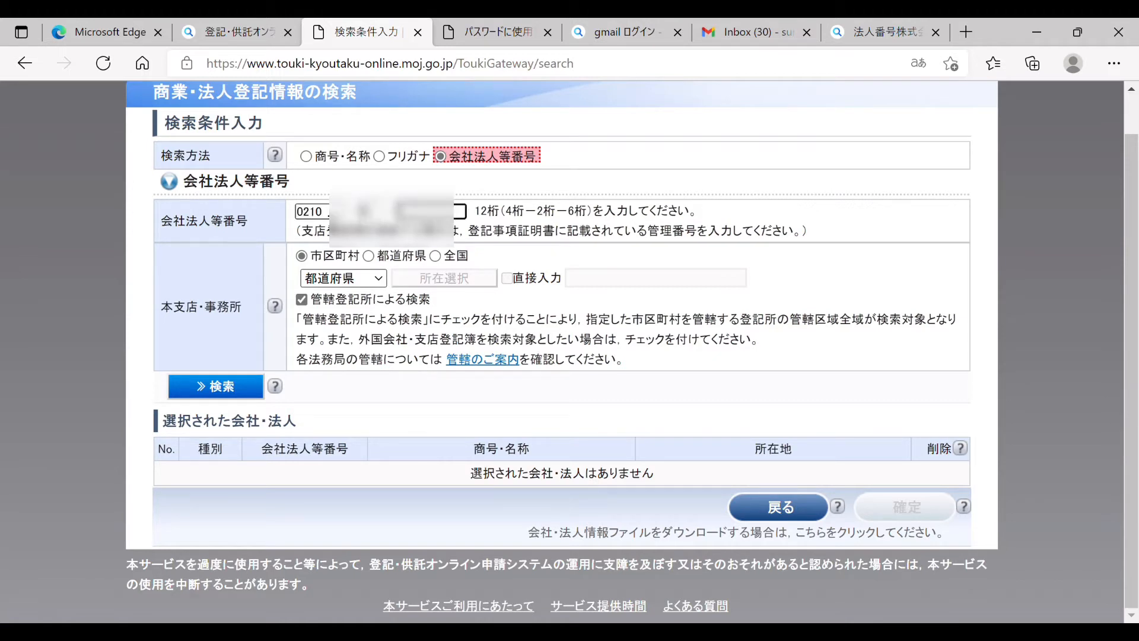
{"action": "type", "text": "1000000"}
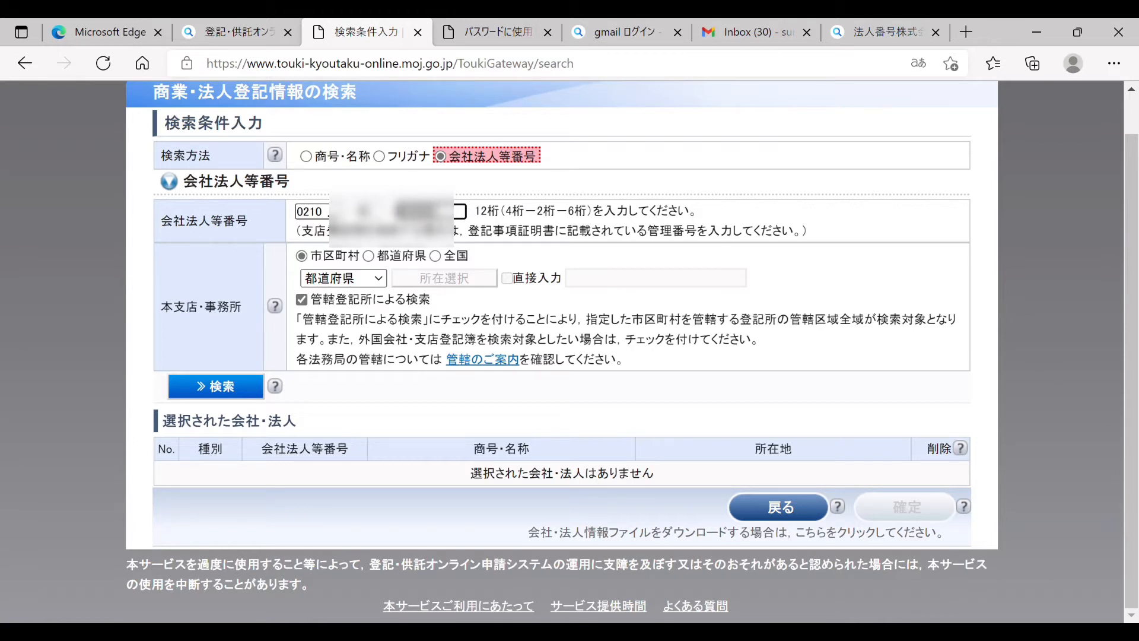
{"action": "left_click", "coordinate": [332, 278]}
{"action": "left_click", "coordinate": [362, 503]}
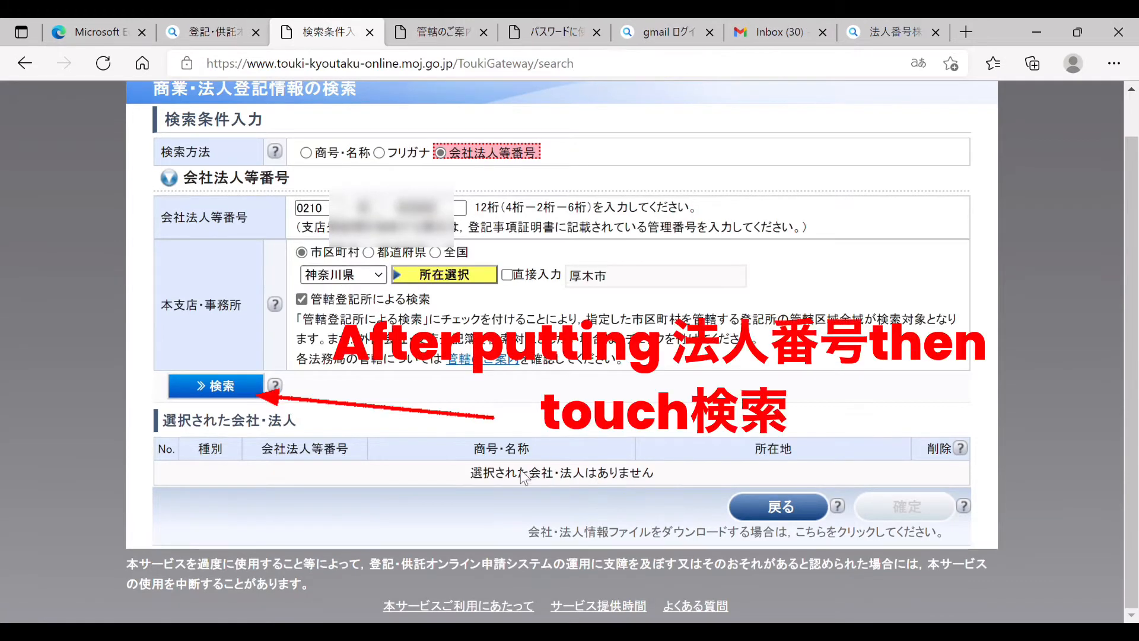
{"action": "left_click", "coordinate": [242, 392]}
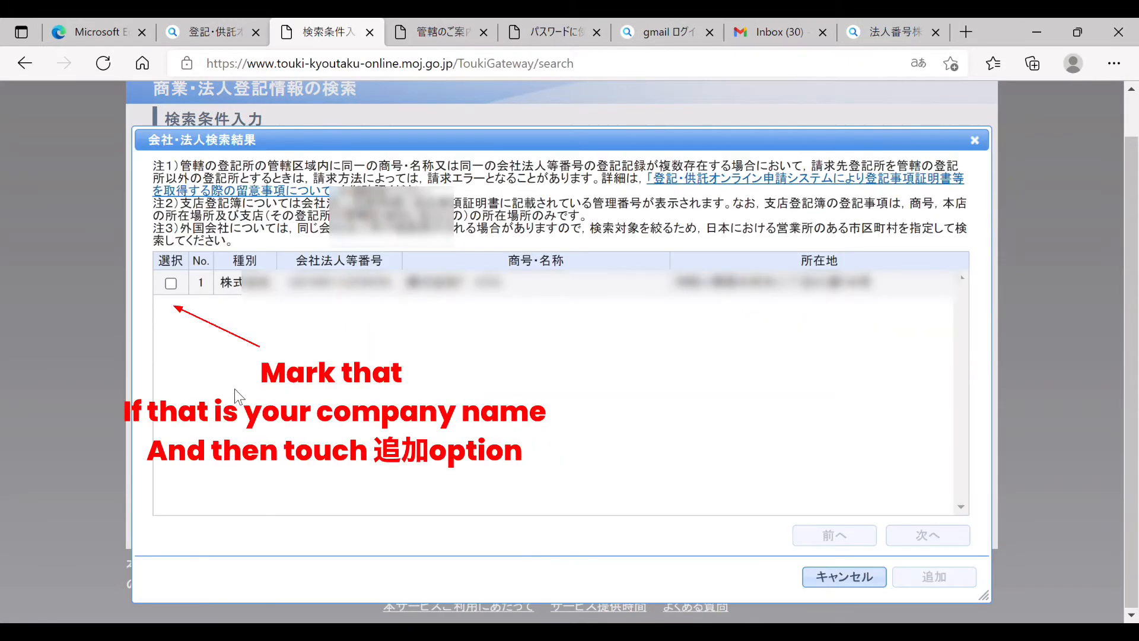
Step: Tick the matching 厚木市 company, add it to the selection, and confirm
{"action": "left_click", "coordinate": [173, 284]}
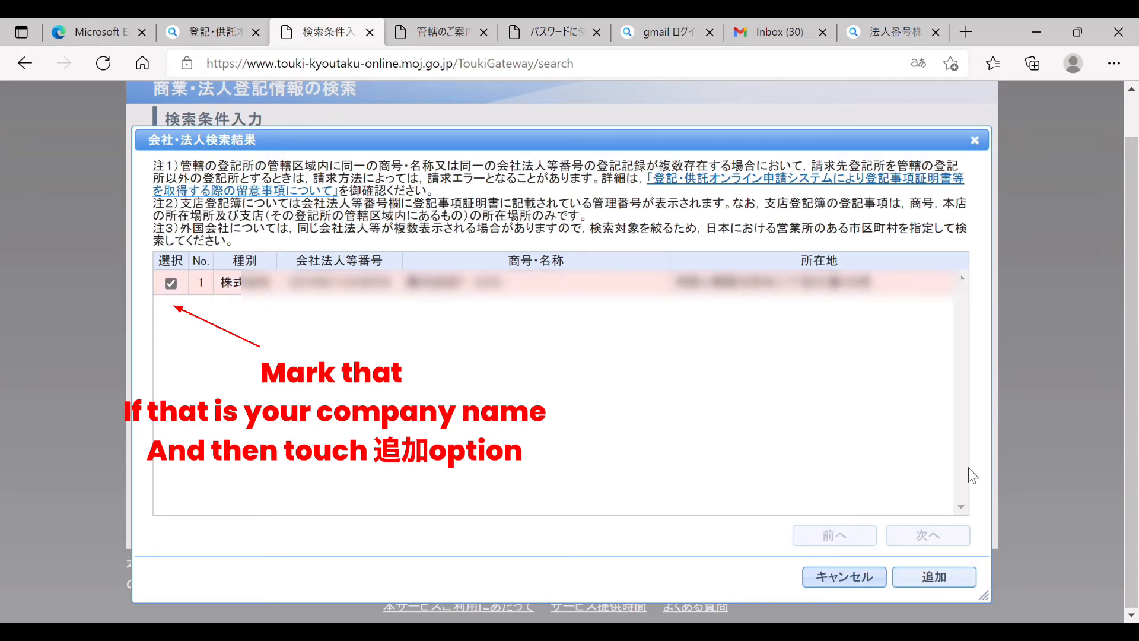
{"action": "left_click", "coordinate": [957, 577]}
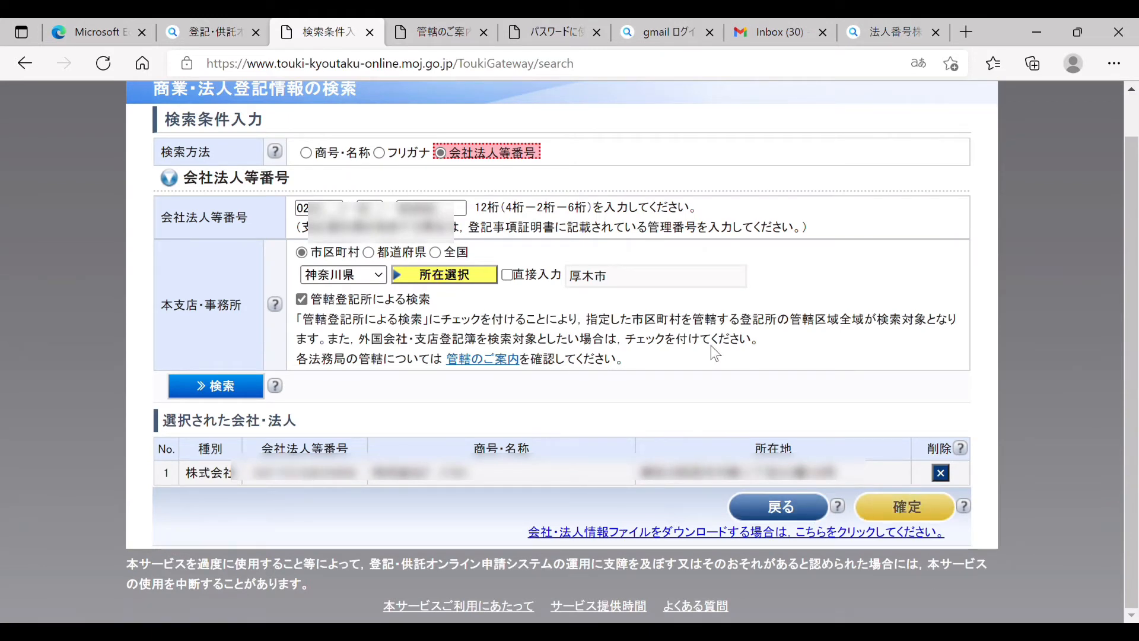
{"action": "left_click", "coordinate": [902, 507]}
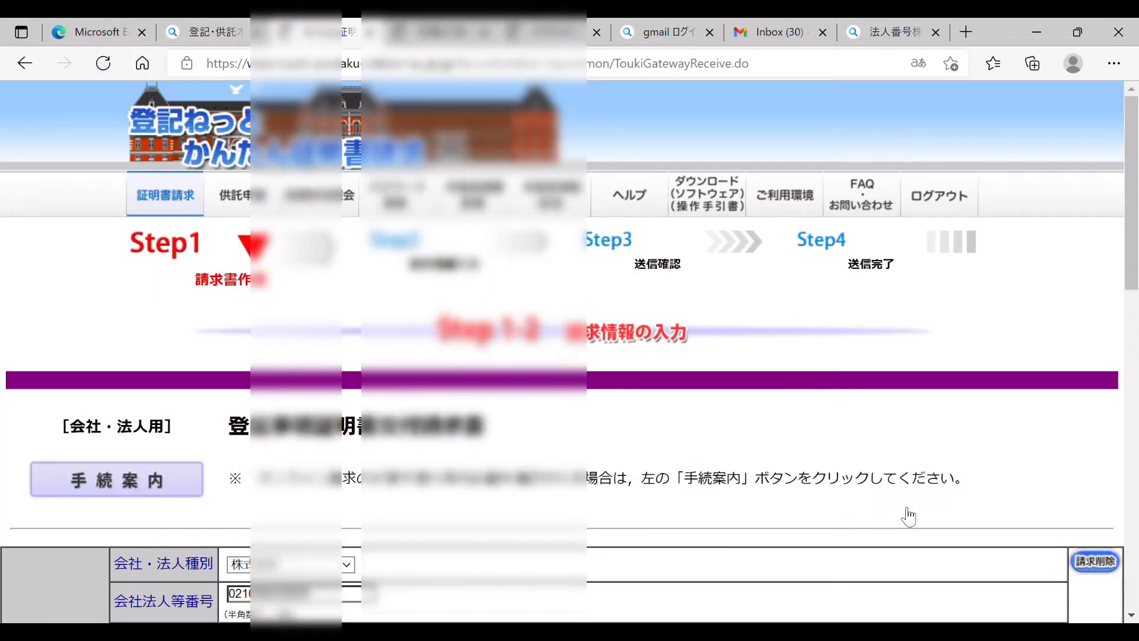
Step: Enter 1 in 通数 for the 履歴事項証明書 and go on to 交付情報の入力
{"action": "left_click_drag", "start_coordinate": [1131, 259], "coordinate": [1137, 491]}
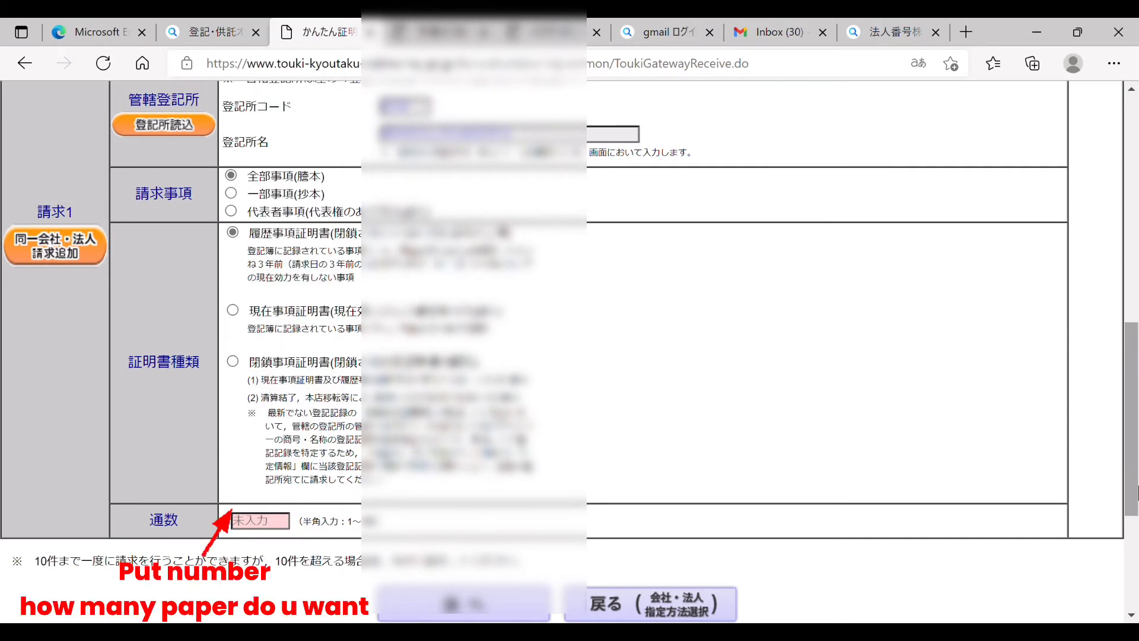
{"action": "left_click_drag", "start_coordinate": [1137, 491], "coordinate": [1137, 499]}
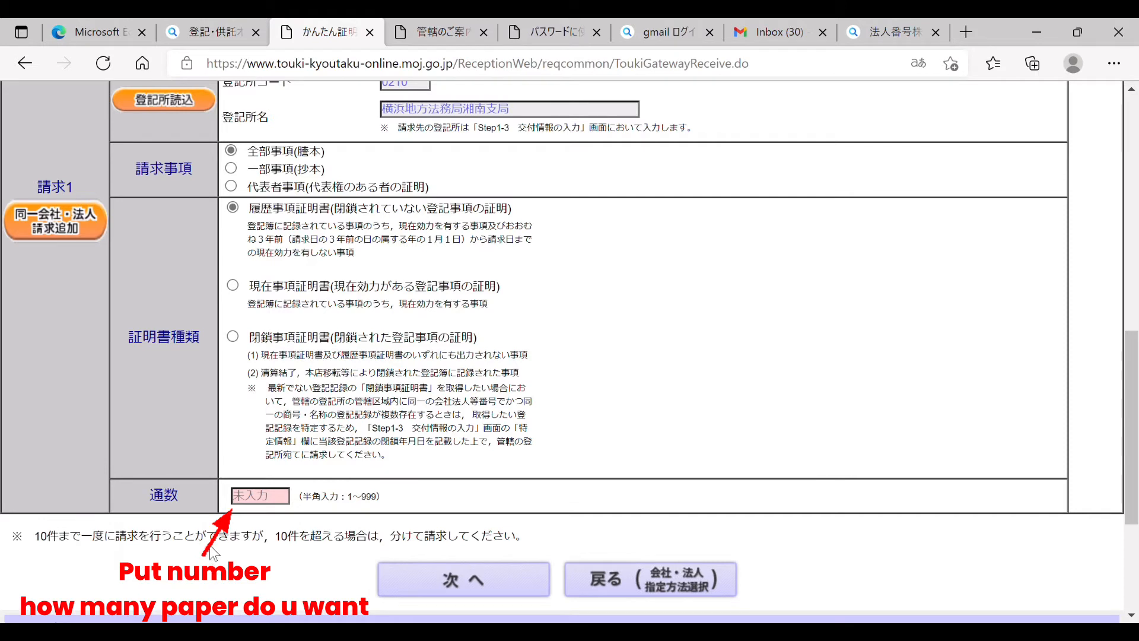
{"action": "left_click", "coordinate": [257, 502]}
{"action": "type", "text": "1"}
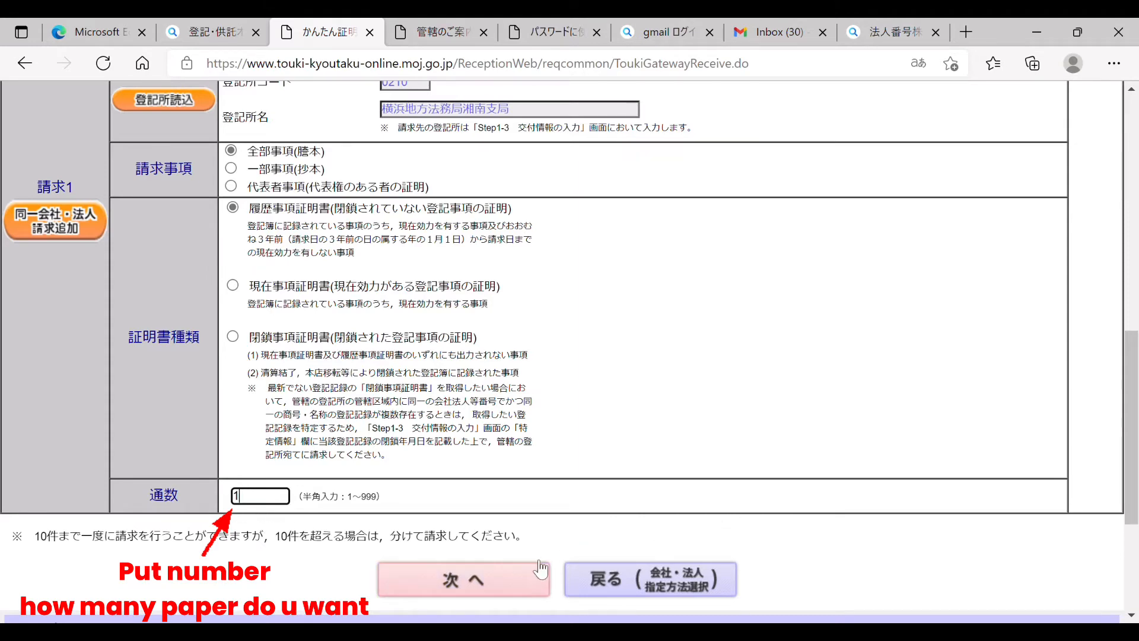
{"action": "left_click", "coordinate": [503, 580]}
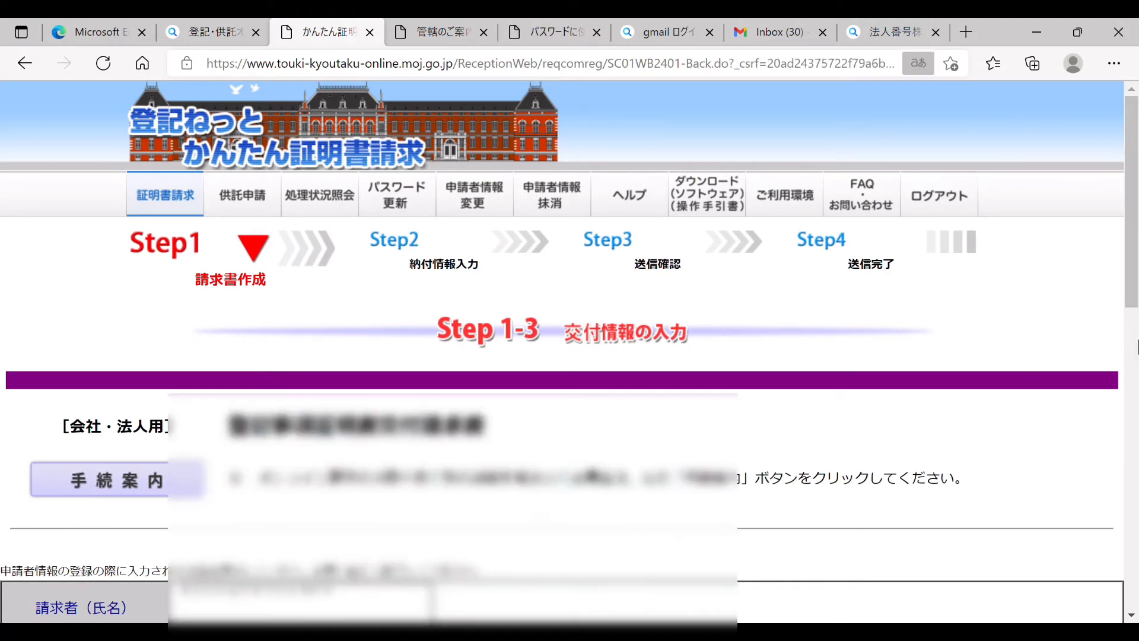
Step: Choose 速達 in 速達区分 and continue to the Step 1-4 review page
{"action": "scroll", "coordinate": [1137, 356], "scroll_direction": "down", "scroll_amount": 6}
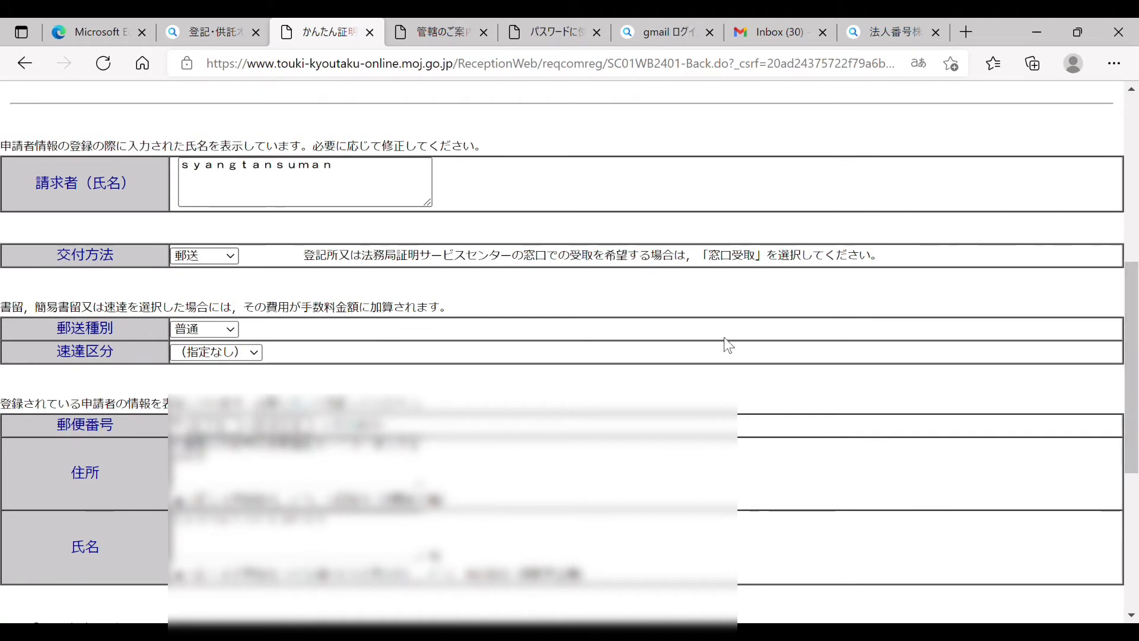
{"action": "left_click", "coordinate": [255, 356]}
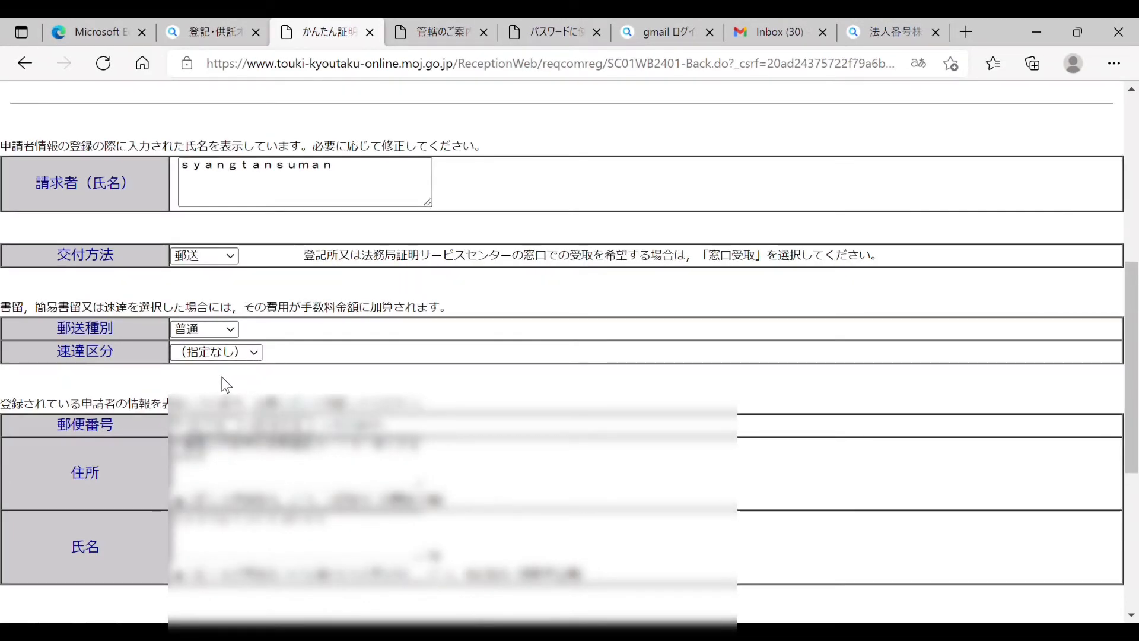
{"action": "left_click", "coordinate": [216, 389]}
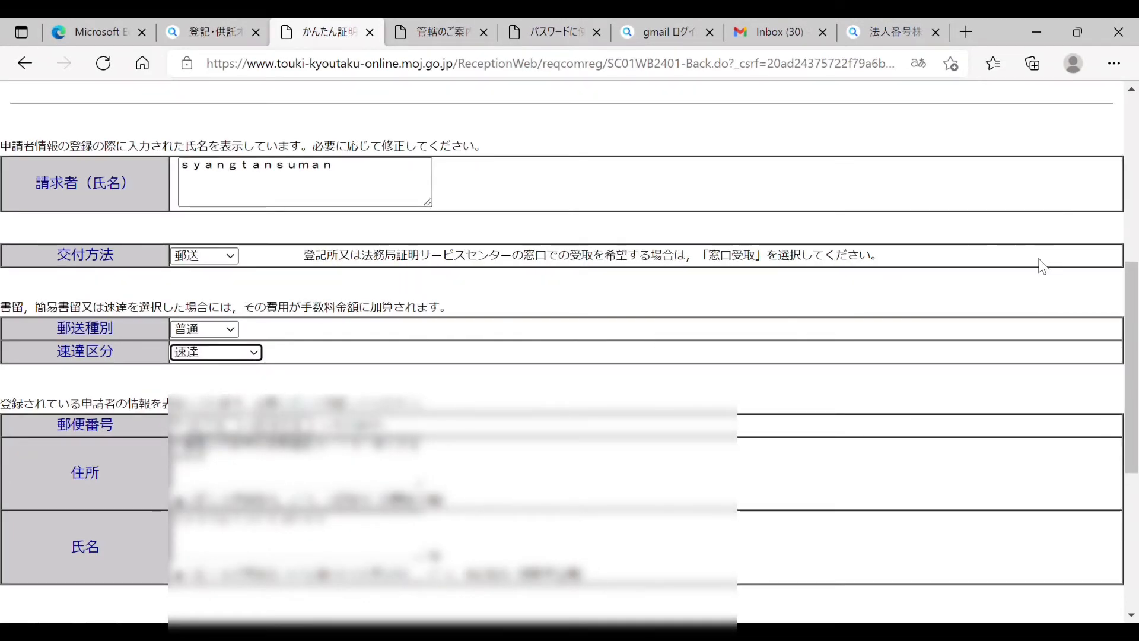
{"action": "left_click_drag", "start_coordinate": [1133, 331], "coordinate": [1137, 469]}
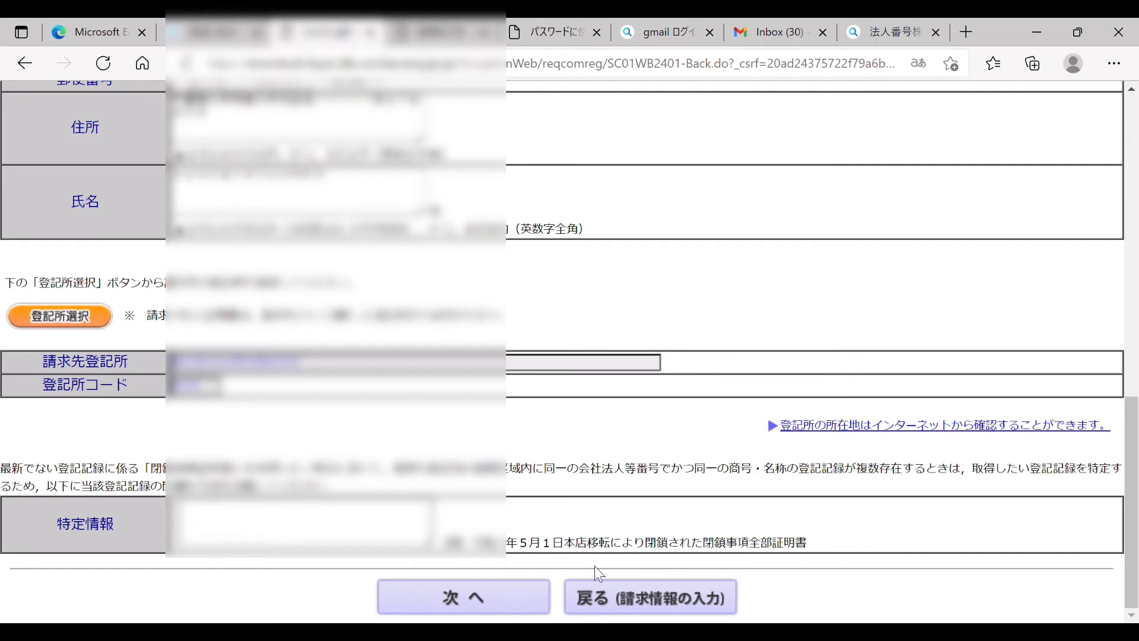
{"action": "left_click", "coordinate": [504, 599]}
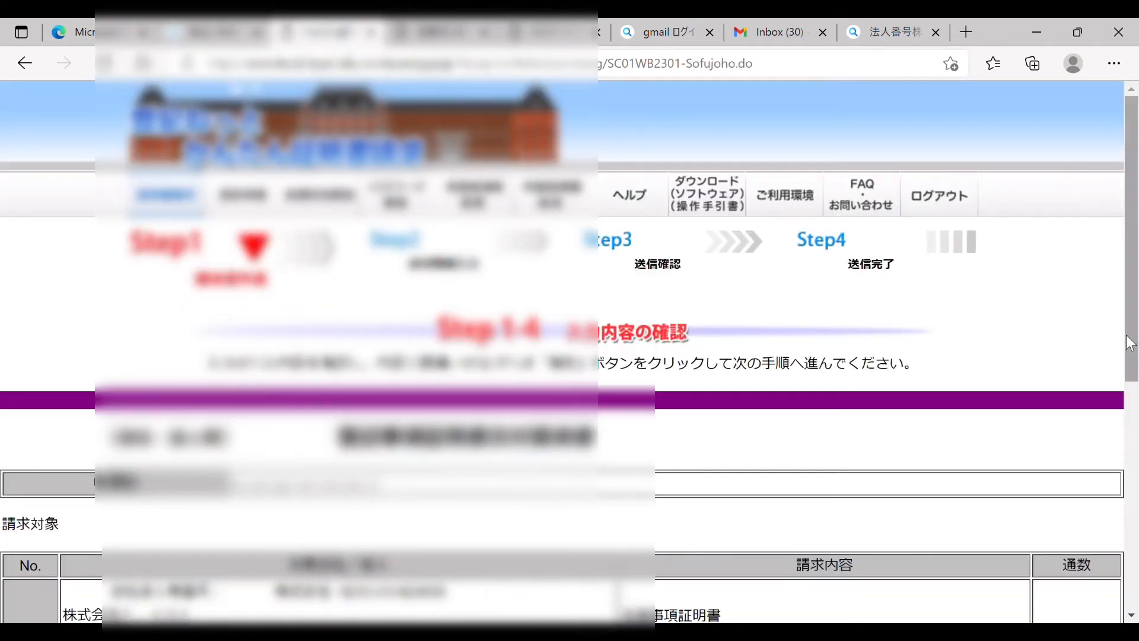
Step: Review the Step 1-4 request contents and approve them with 確定
{"action": "left_click_drag", "start_coordinate": [1129, 342], "coordinate": [1137, 617]}
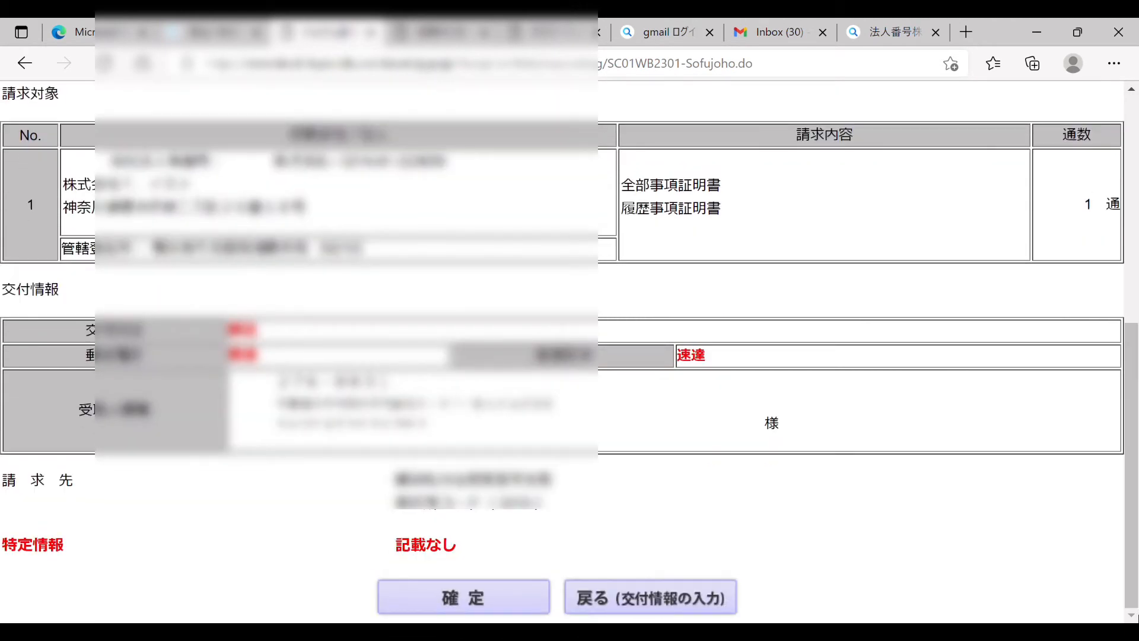
{"action": "left_click", "coordinate": [485, 597]}
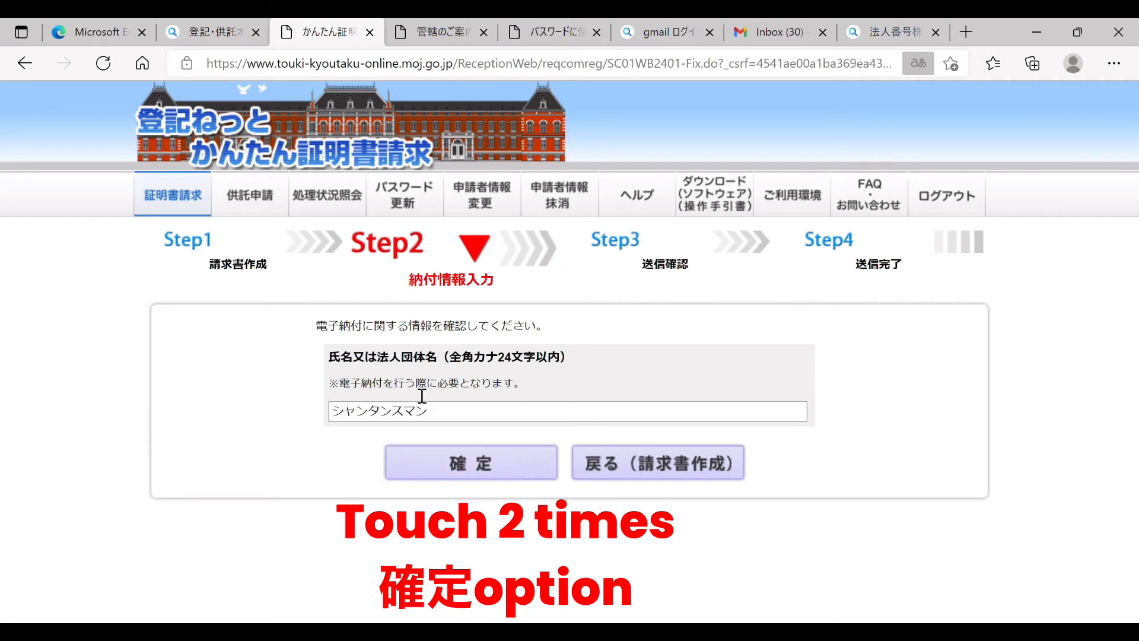
Step: Confirm the prefilled payer name, accept the conversion notice, and confirm payment information
{"action": "left_click", "coordinate": [483, 464]}
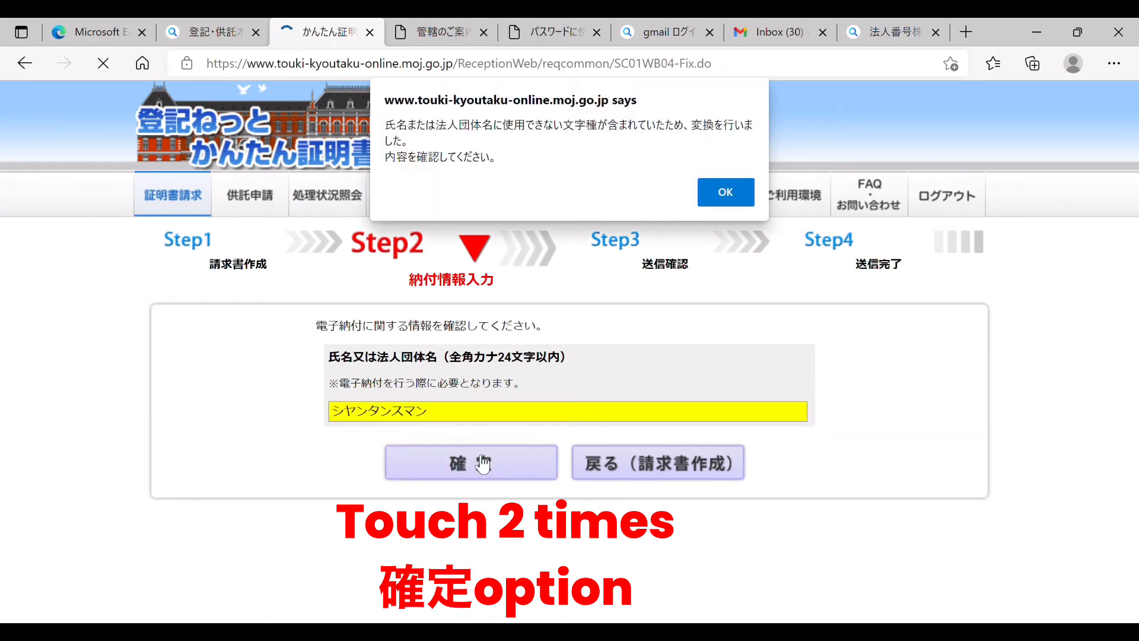
{"action": "left_click", "coordinate": [707, 193]}
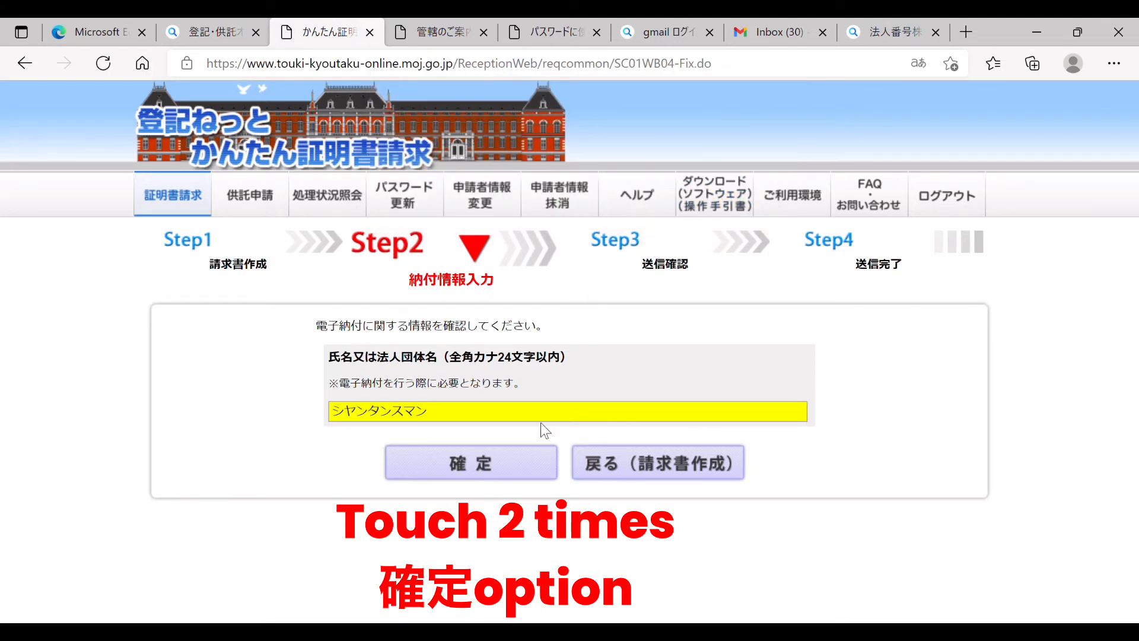
{"action": "left_click", "coordinate": [510, 476]}
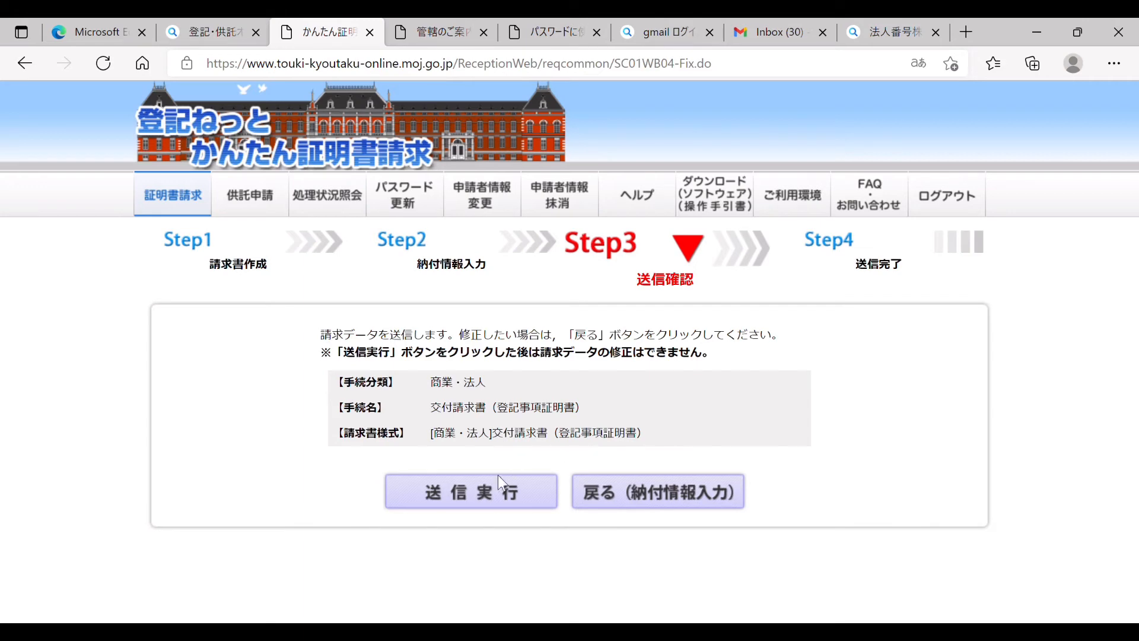
Step: Send the request and open 処理状況照会 showing it as 処理中 and 未納付
{"action": "left_click", "coordinate": [491, 503]}
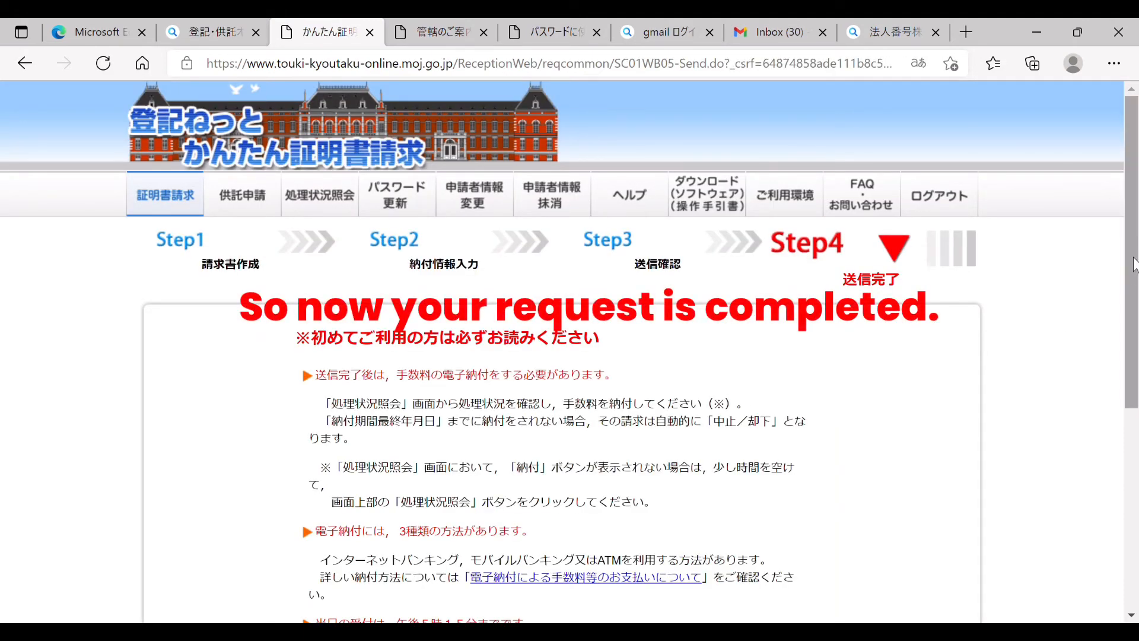
{"action": "left_click_drag", "start_coordinate": [1134, 264], "coordinate": [1129, 451]}
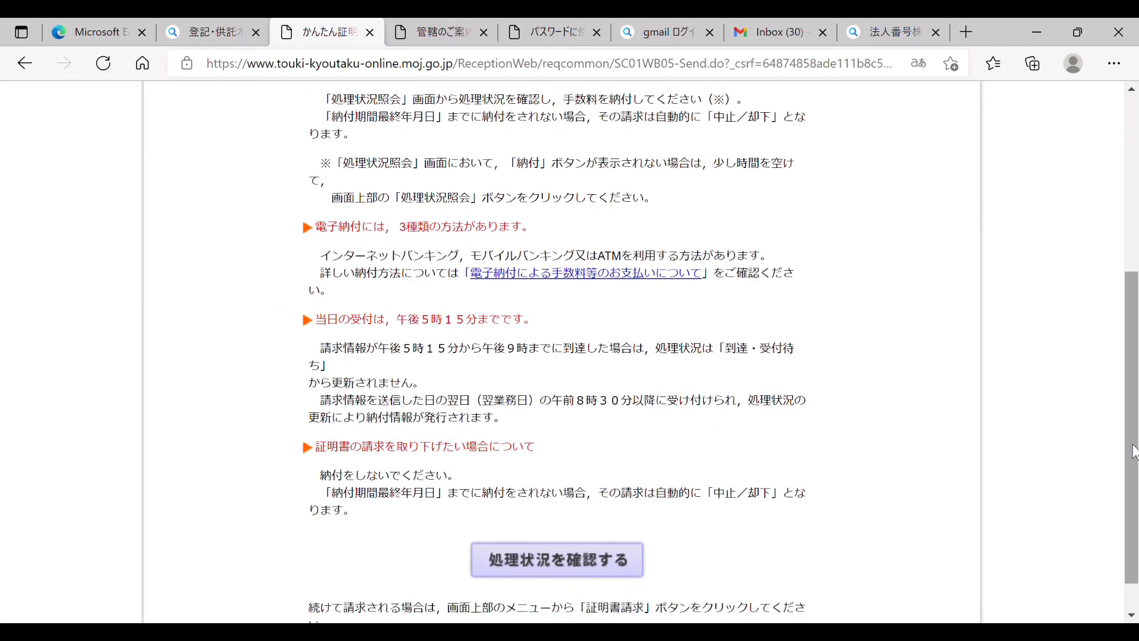
{"action": "left_click", "coordinate": [608, 558]}
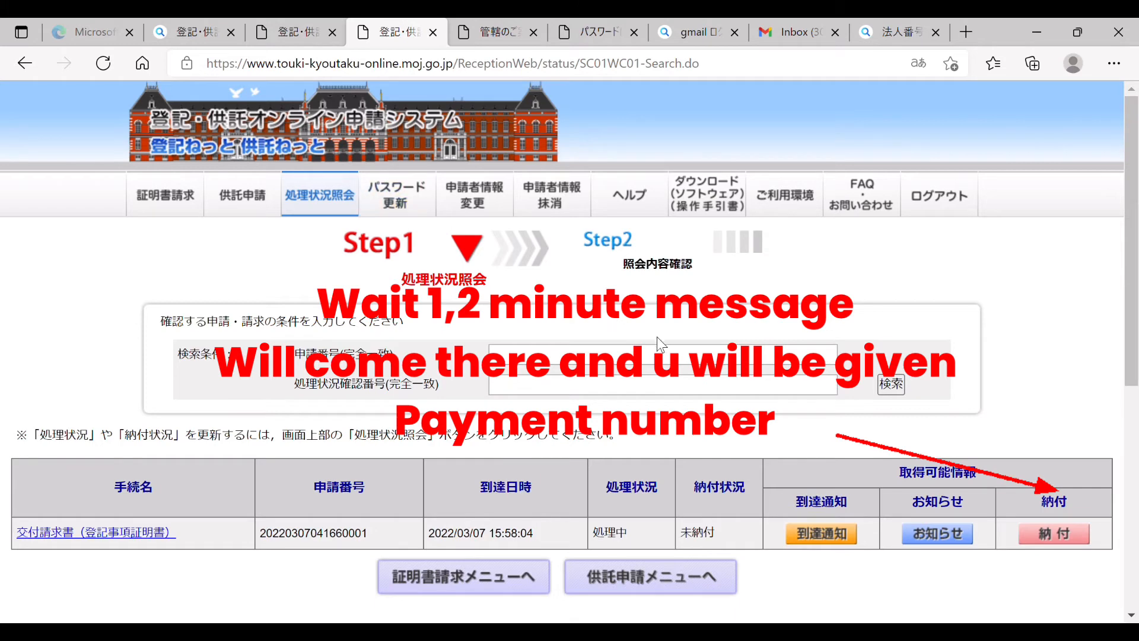
Step: Open the request's 納付 details to view the 760円 due and payment numbers
{"action": "left_click", "coordinate": [1045, 535]}
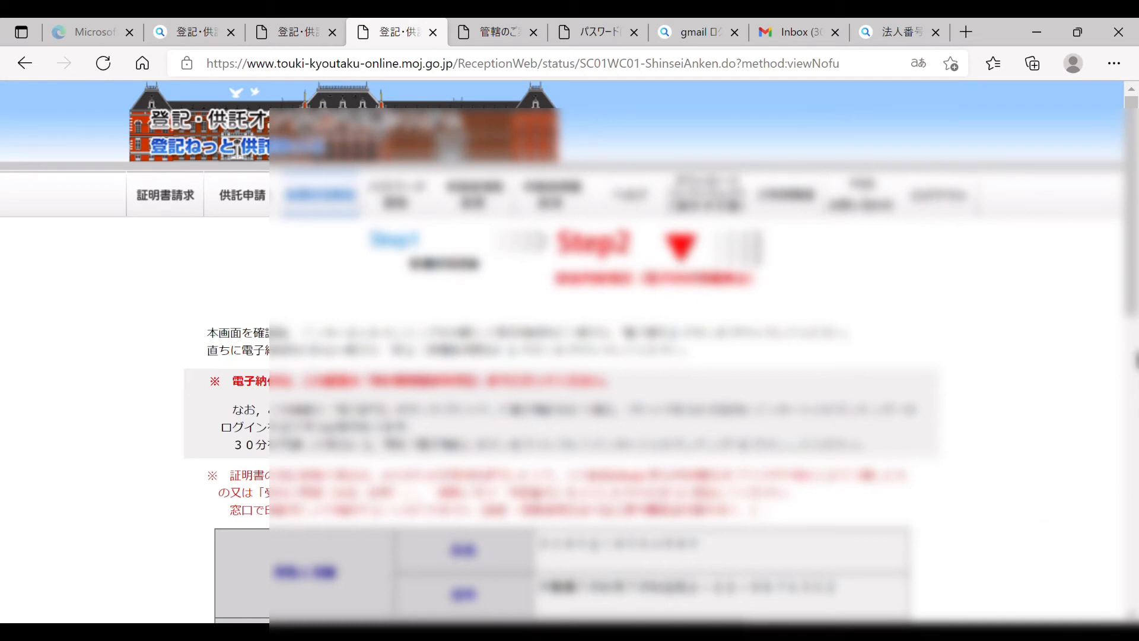
{"action": "left_click_drag", "start_coordinate": [1131, 308], "coordinate": [1134, 596]}
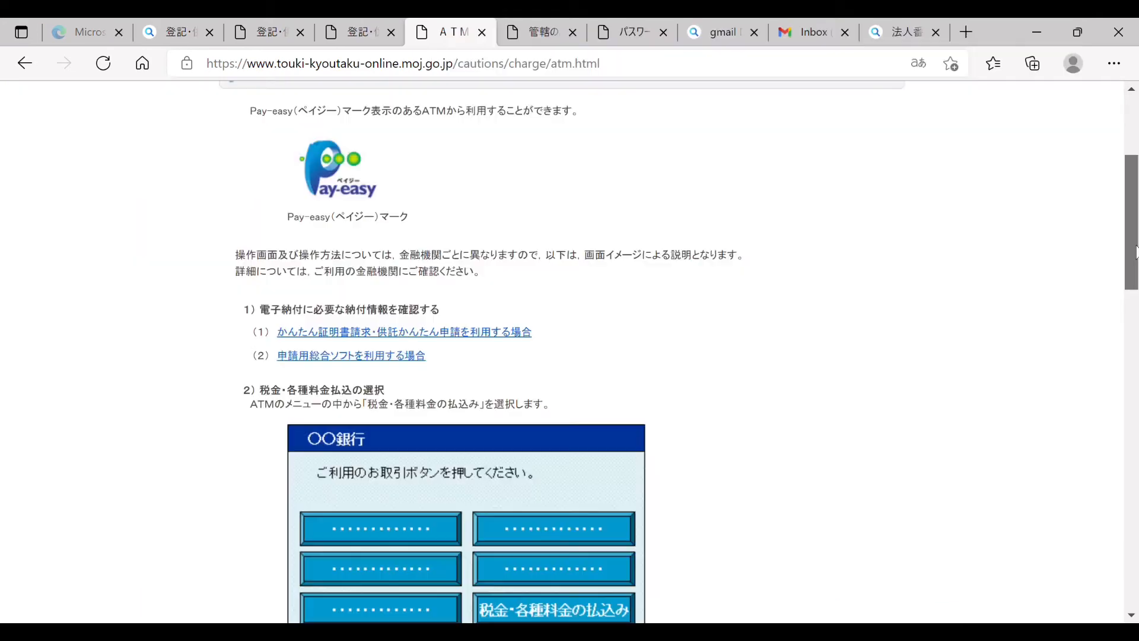
Step: Scroll the Pay-easy ATM guide down to its sample confirmation screen
{"action": "scroll", "coordinate": [1136, 261], "scroll_direction": "down", "scroll_amount": 1}
{"action": "left_click_drag", "start_coordinate": [1137, 261], "coordinate": [1136, 569]}
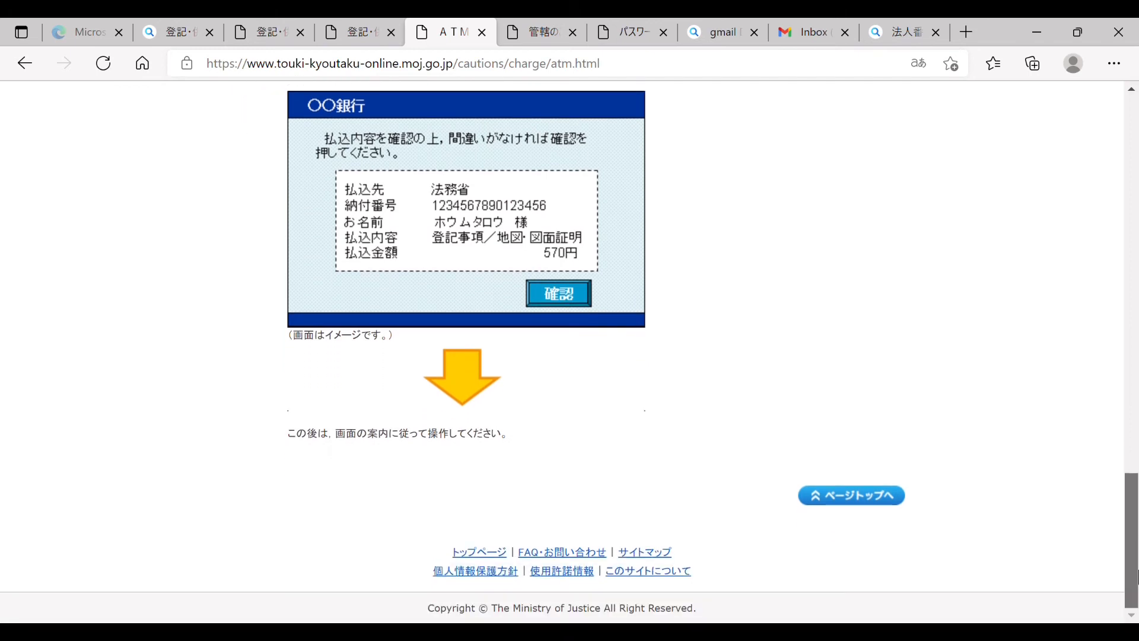